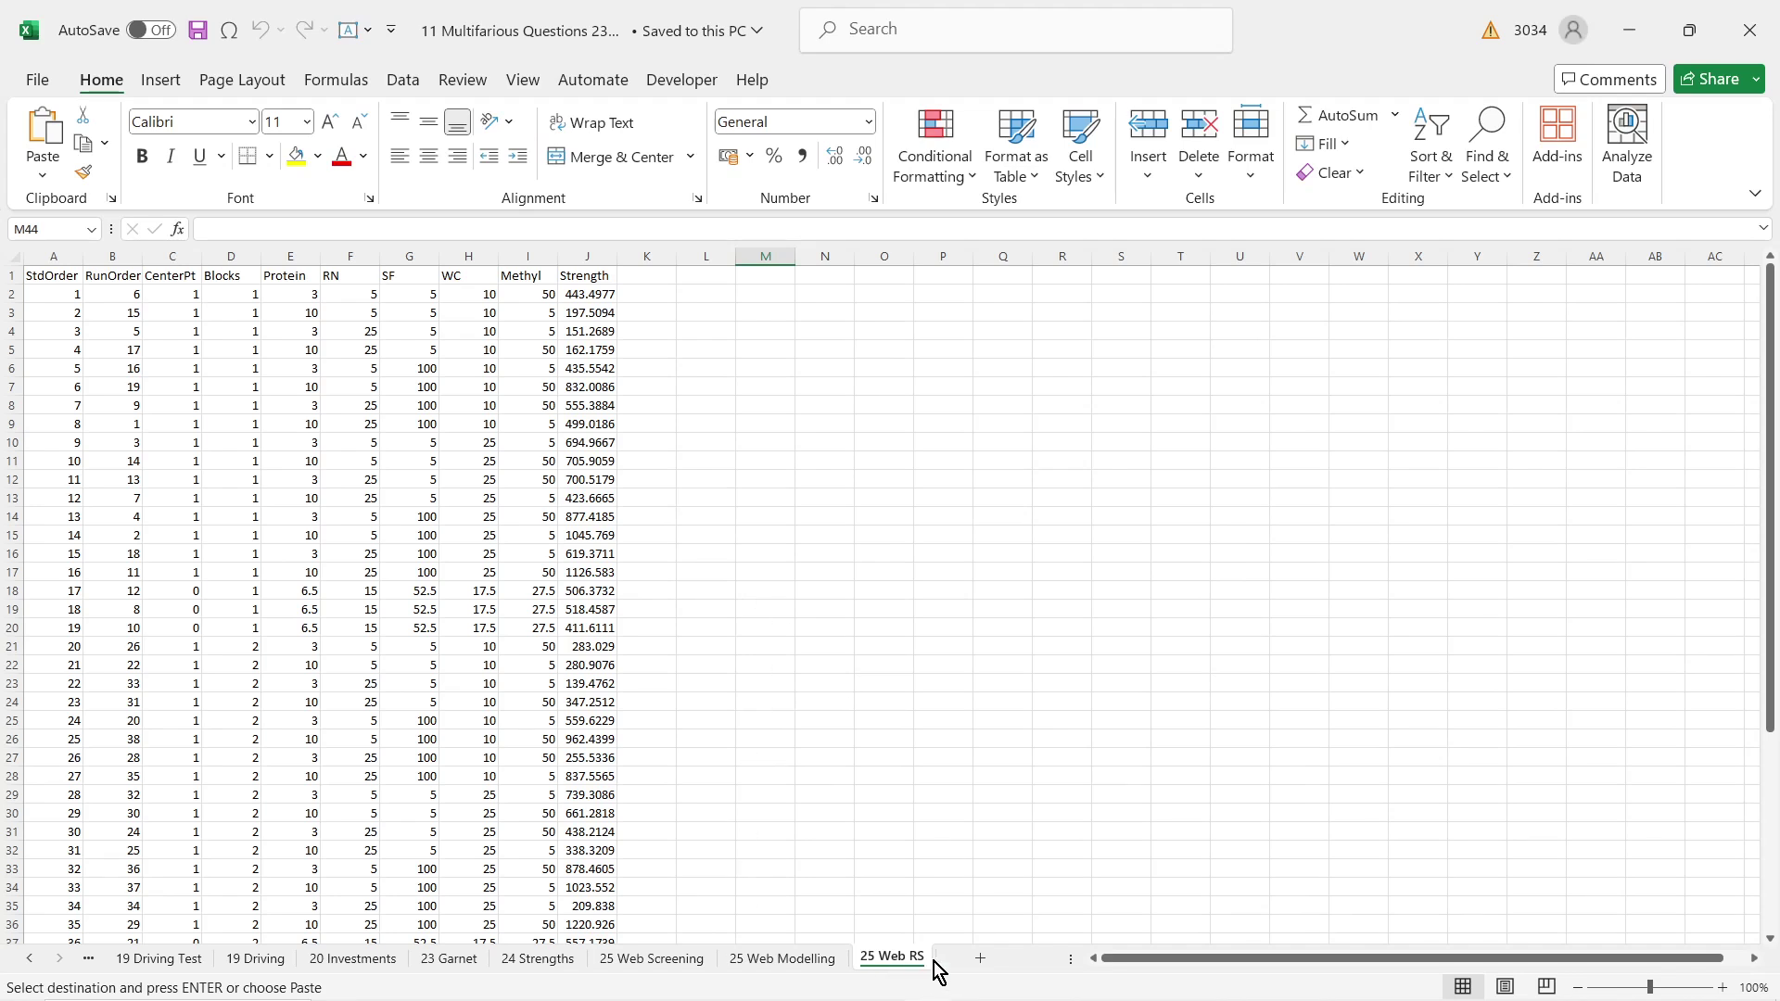
Step: Copy the data rows A2:J52, from StdOrder through Strength, on the 25 Web RS sheet
{"action": "scroll", "coordinate": [919, 532], "scroll_direction": "down", "scroll_amount": 5}
{"action": "scroll", "coordinate": [920, 531], "scroll_direction": "down", "scroll_amount": 6}
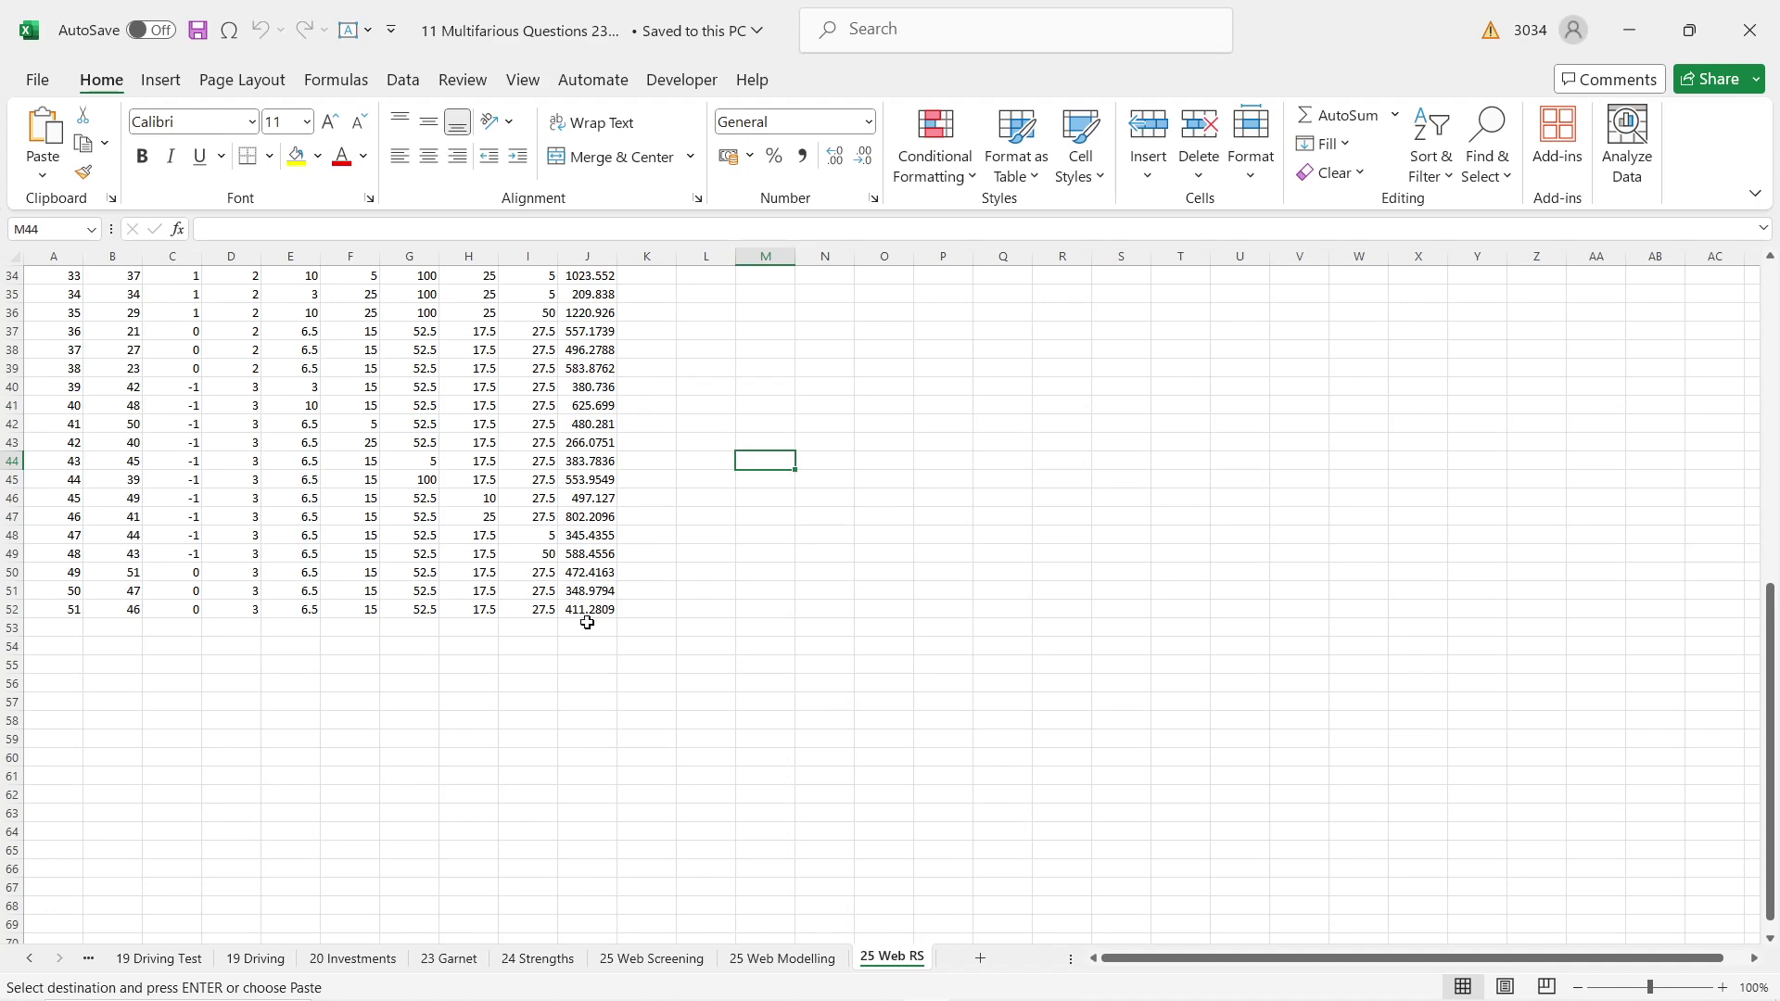
{"action": "scroll", "coordinate": [779, 679], "scroll_direction": "up", "scroll_amount": 11}
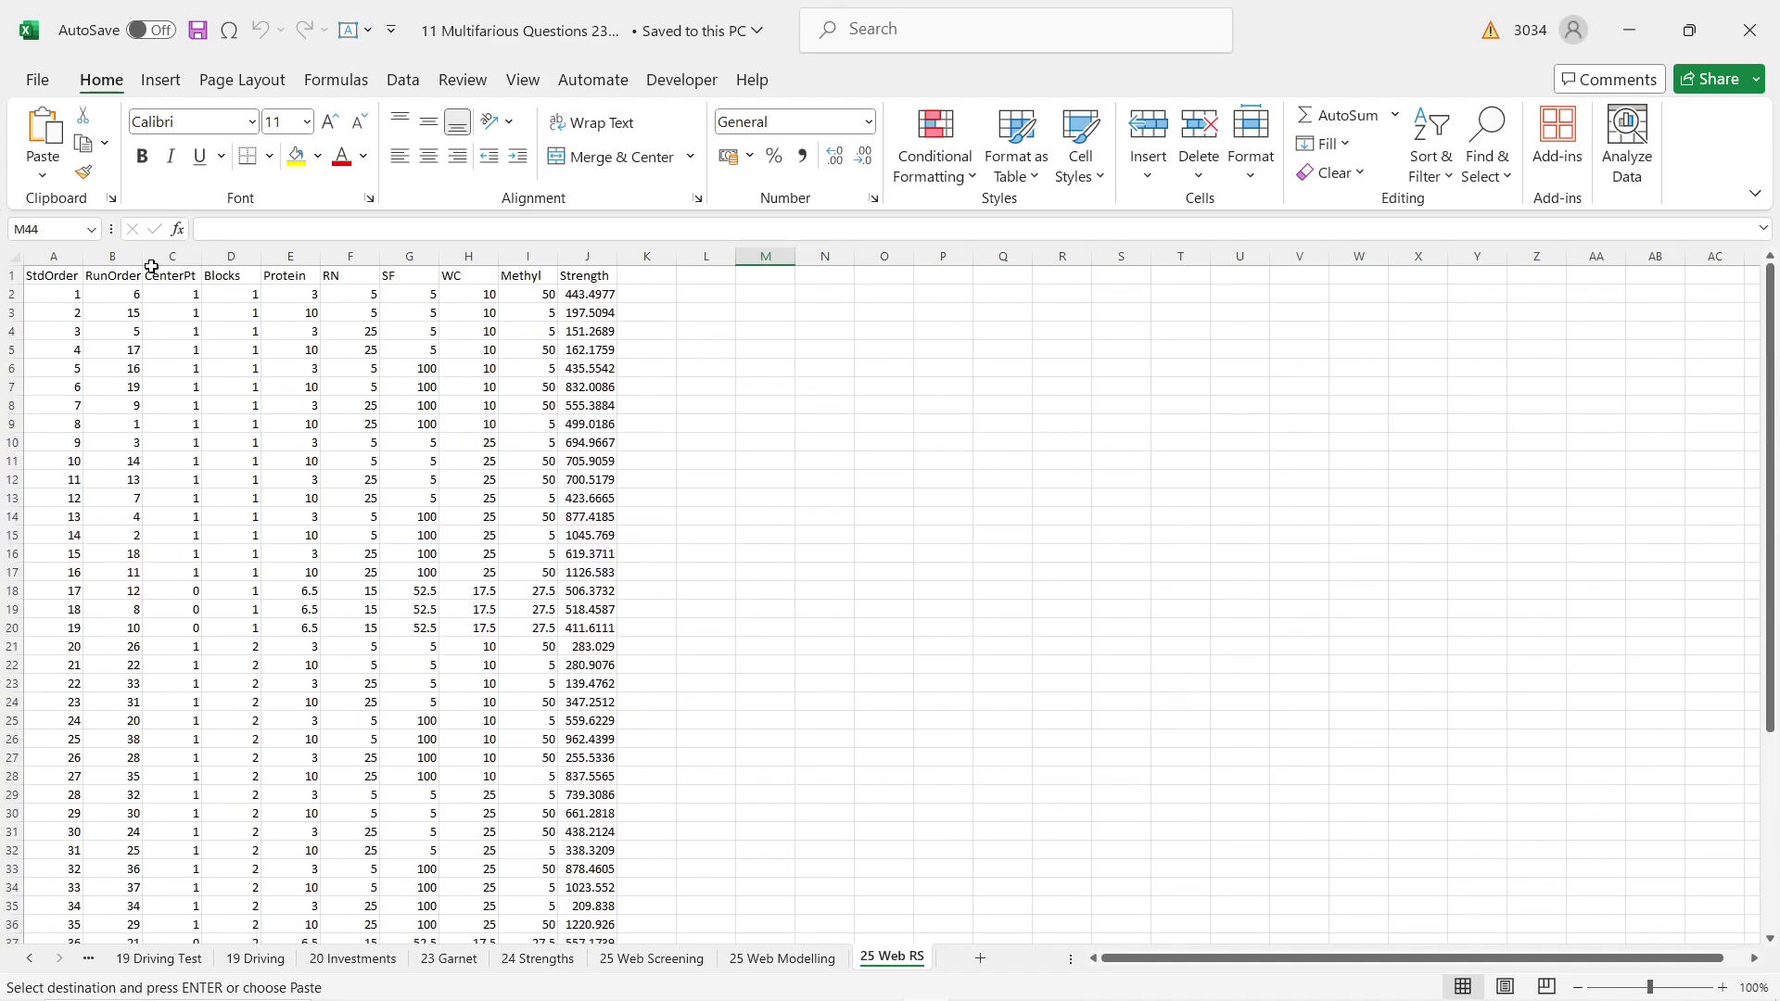
{"action": "left_click", "coordinate": [60, 300]}
{"action": "left_click_drag", "start_coordinate": [60, 299], "coordinate": [586, 878]}
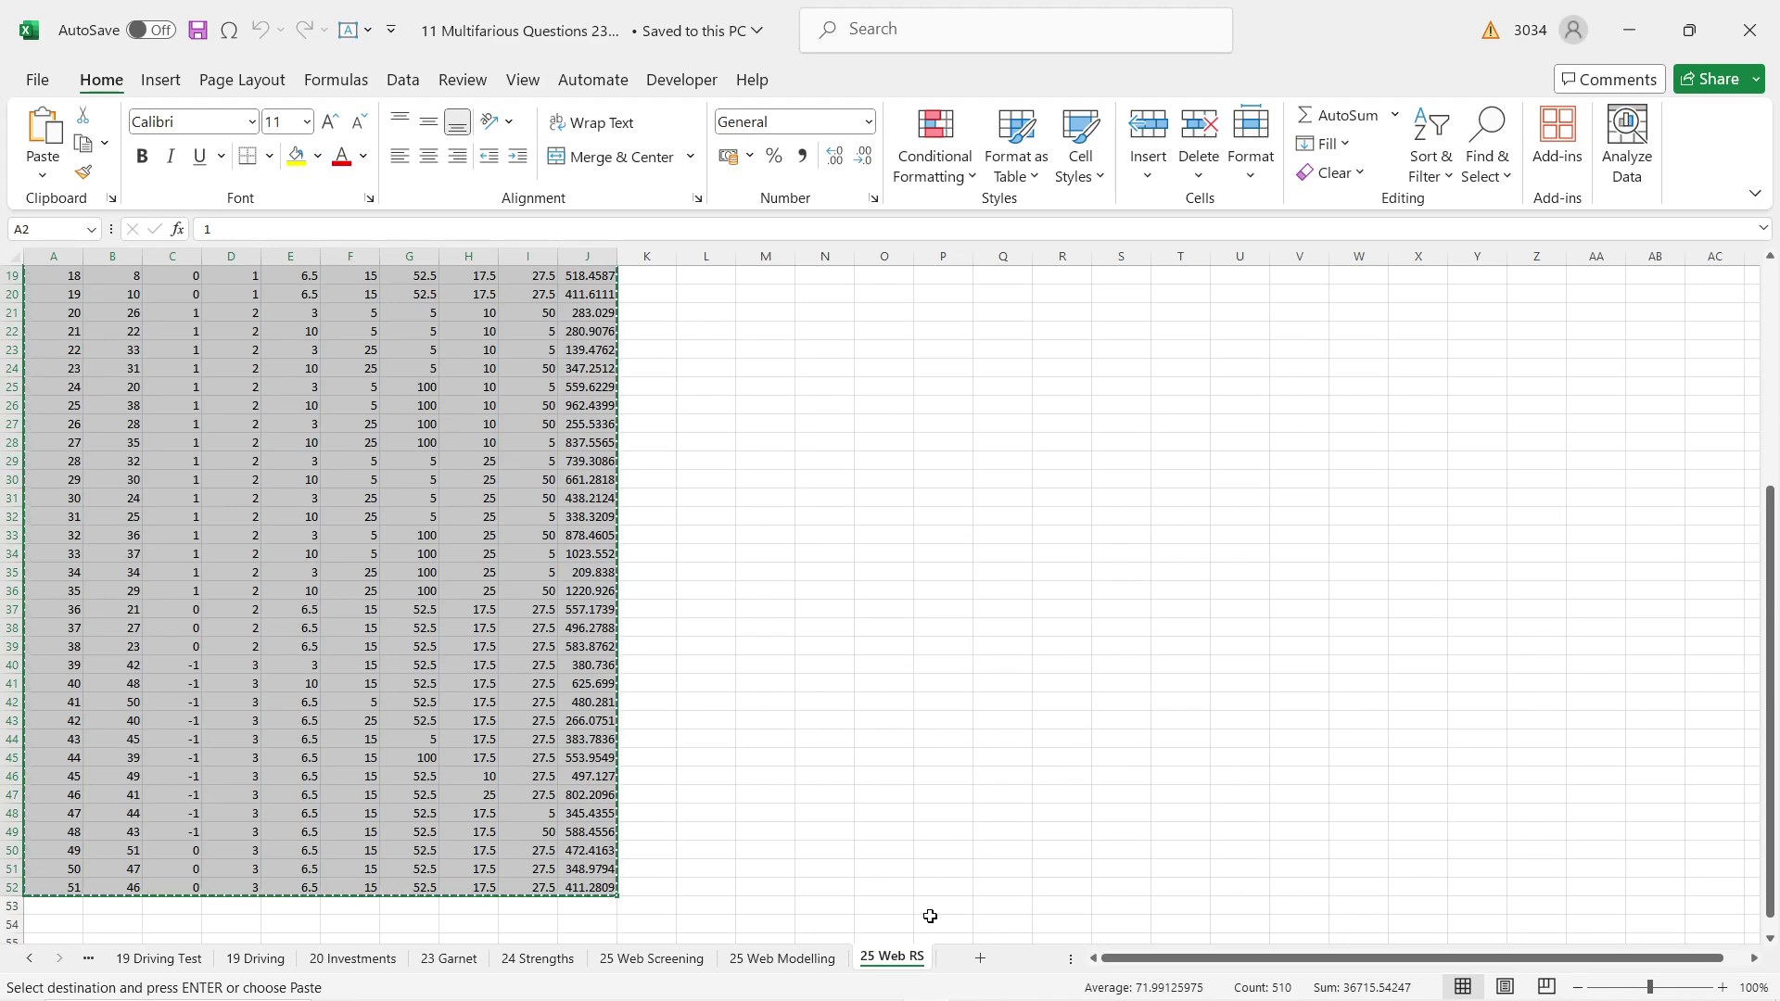
Step: Switch to Minitab and paste the copied data into Worksheet 3, starting at row 1 of StdOrder
{"action": "mouse_move", "coordinate": [945, 996]}
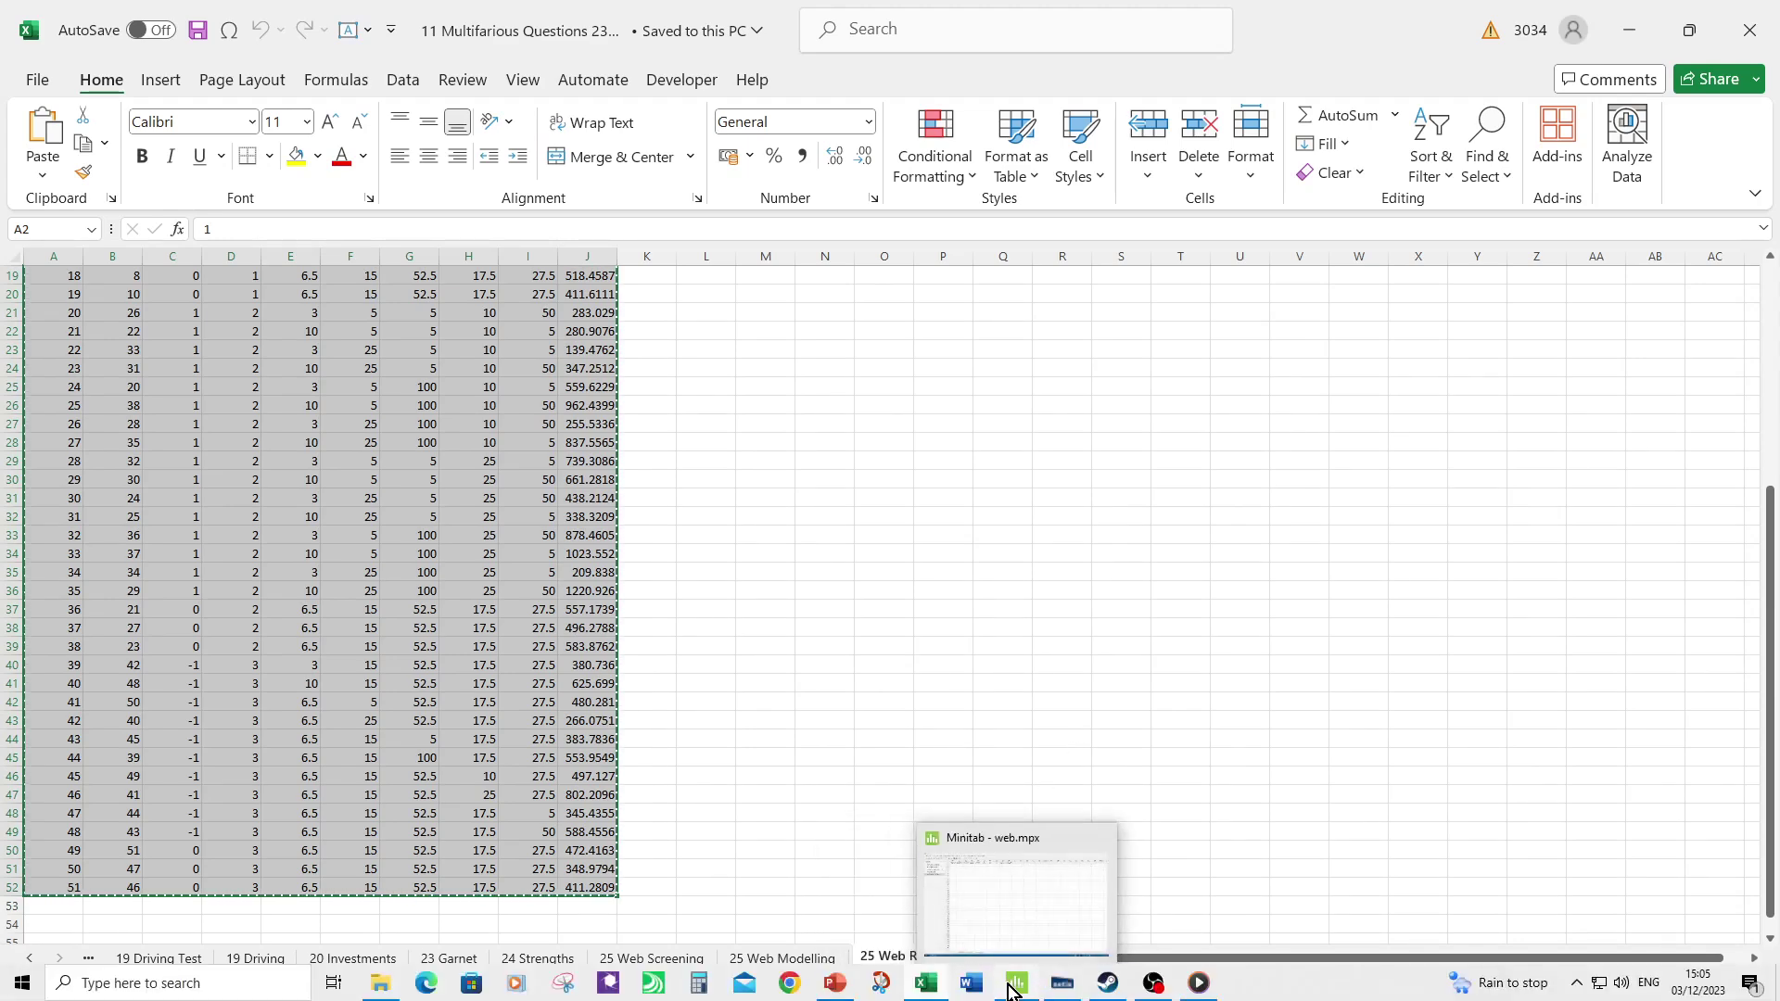
{"action": "left_click", "coordinate": [1018, 983]}
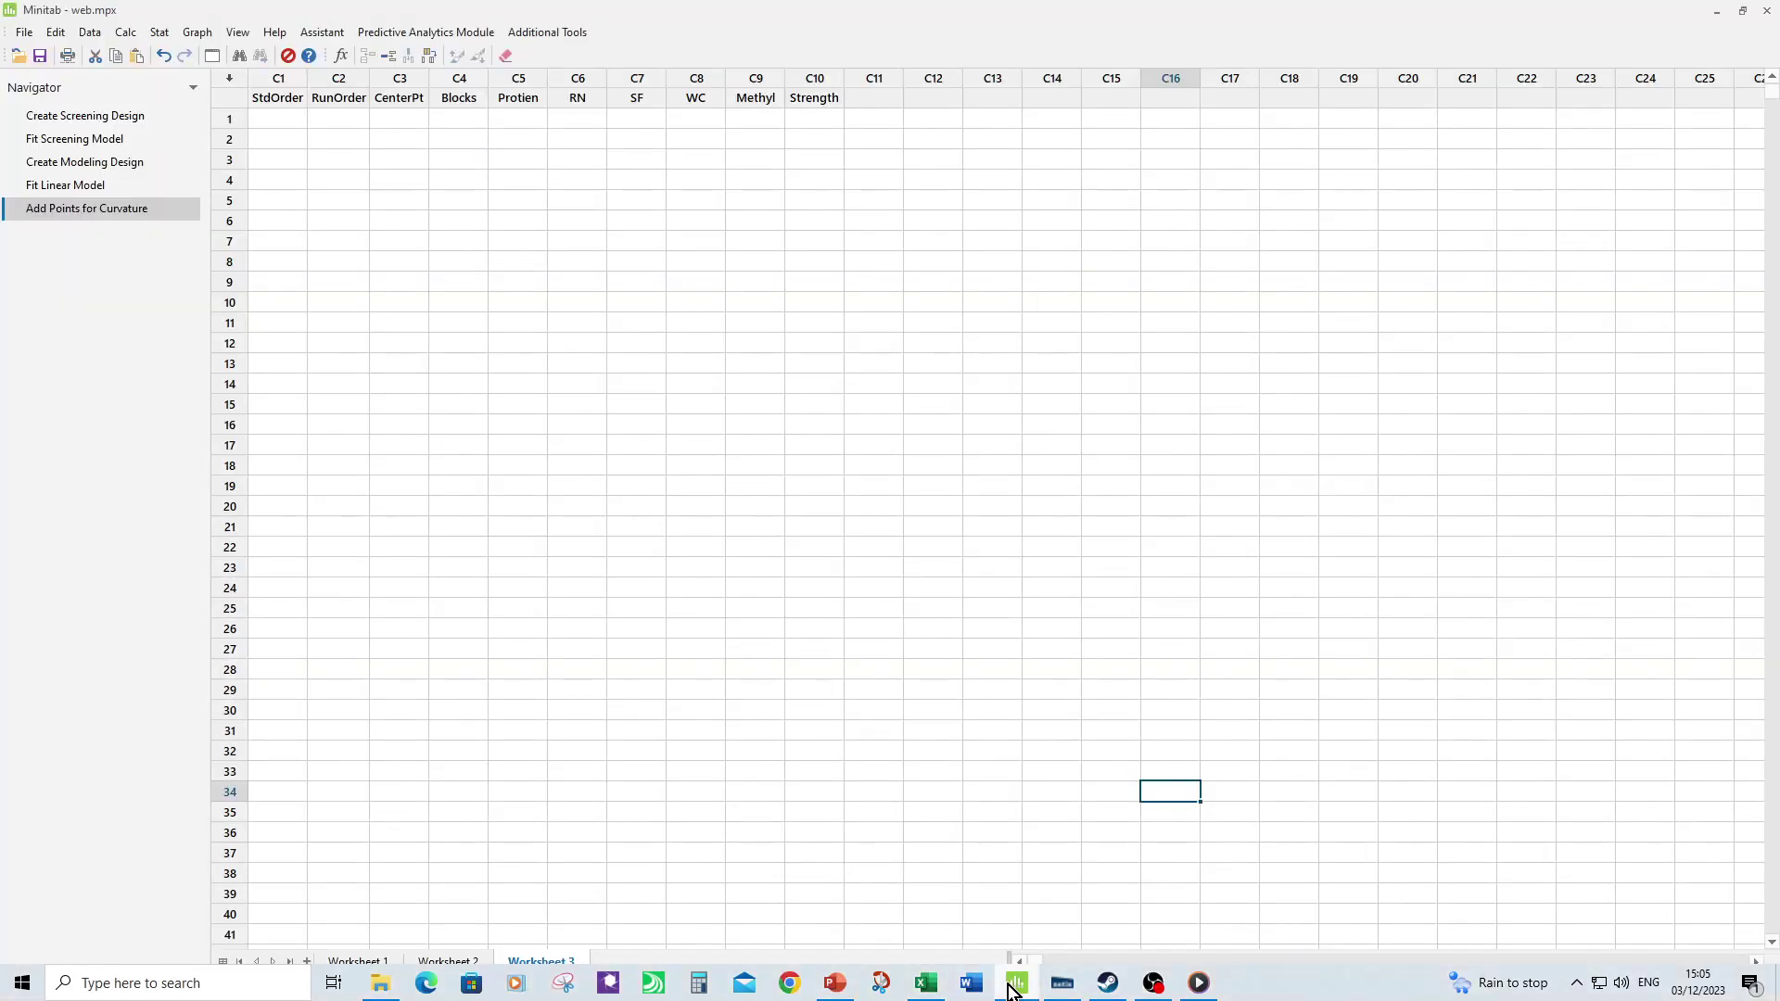
{"action": "left_click", "coordinate": [285, 121]}
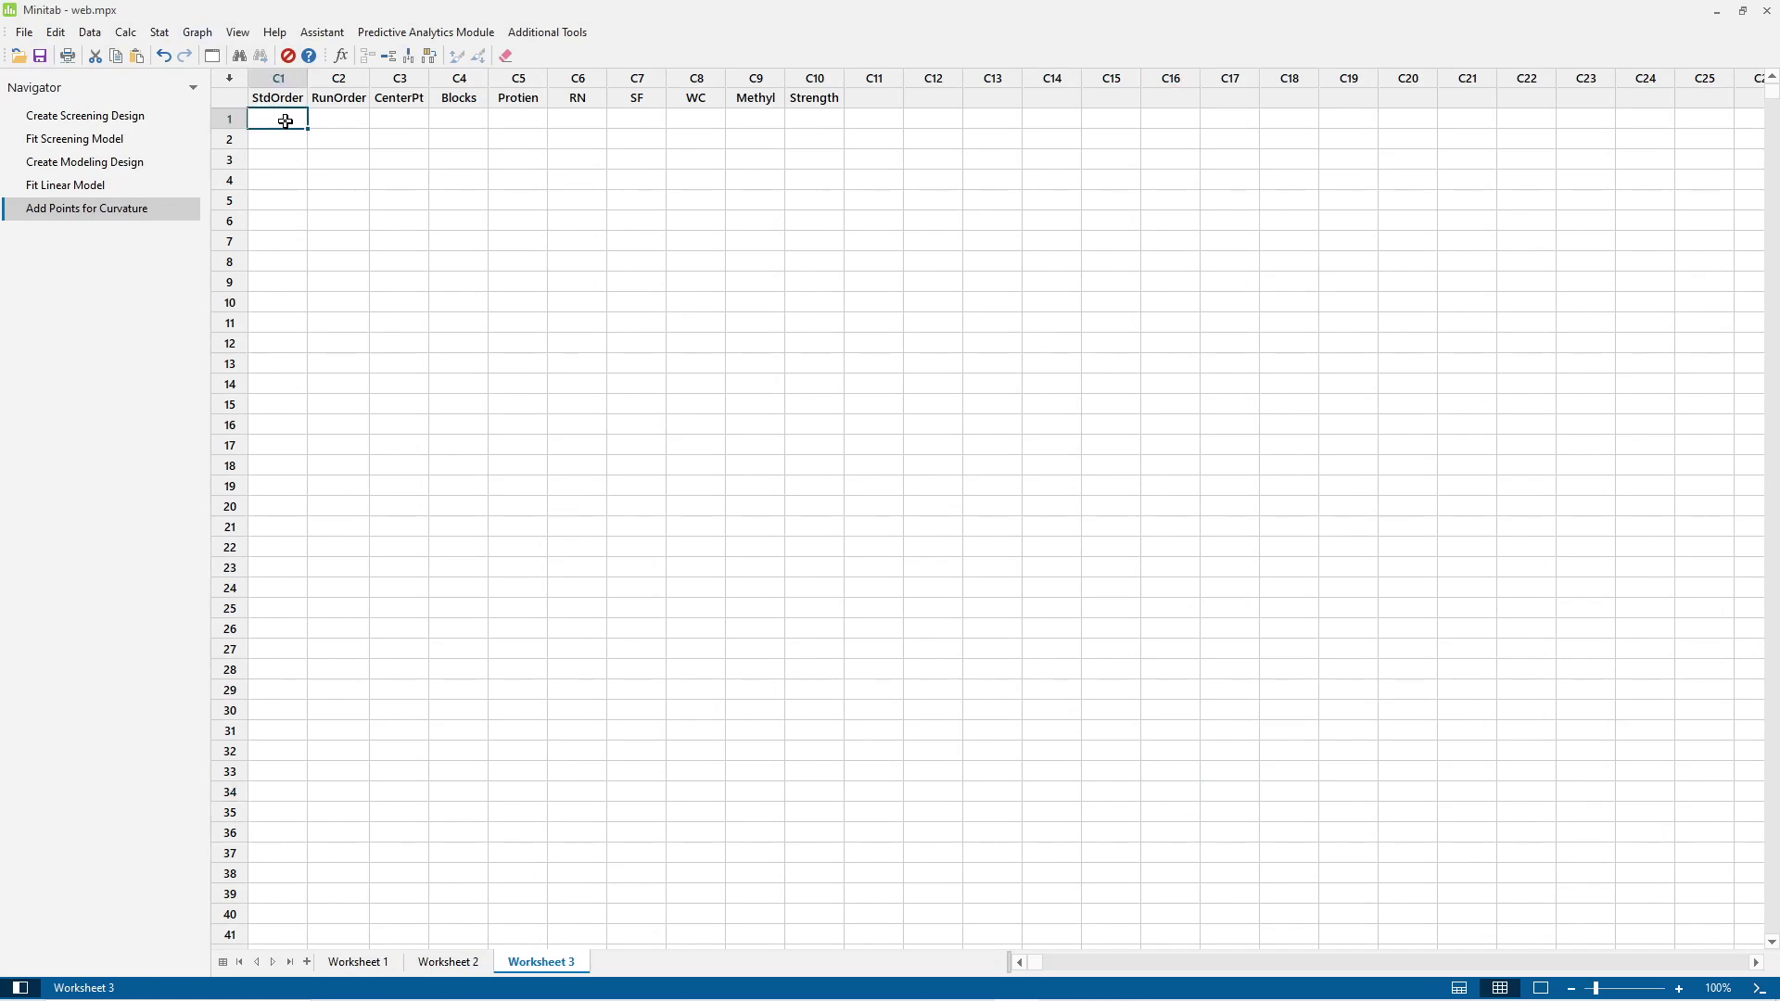
{"action": "key", "text": "ctrl+v"}
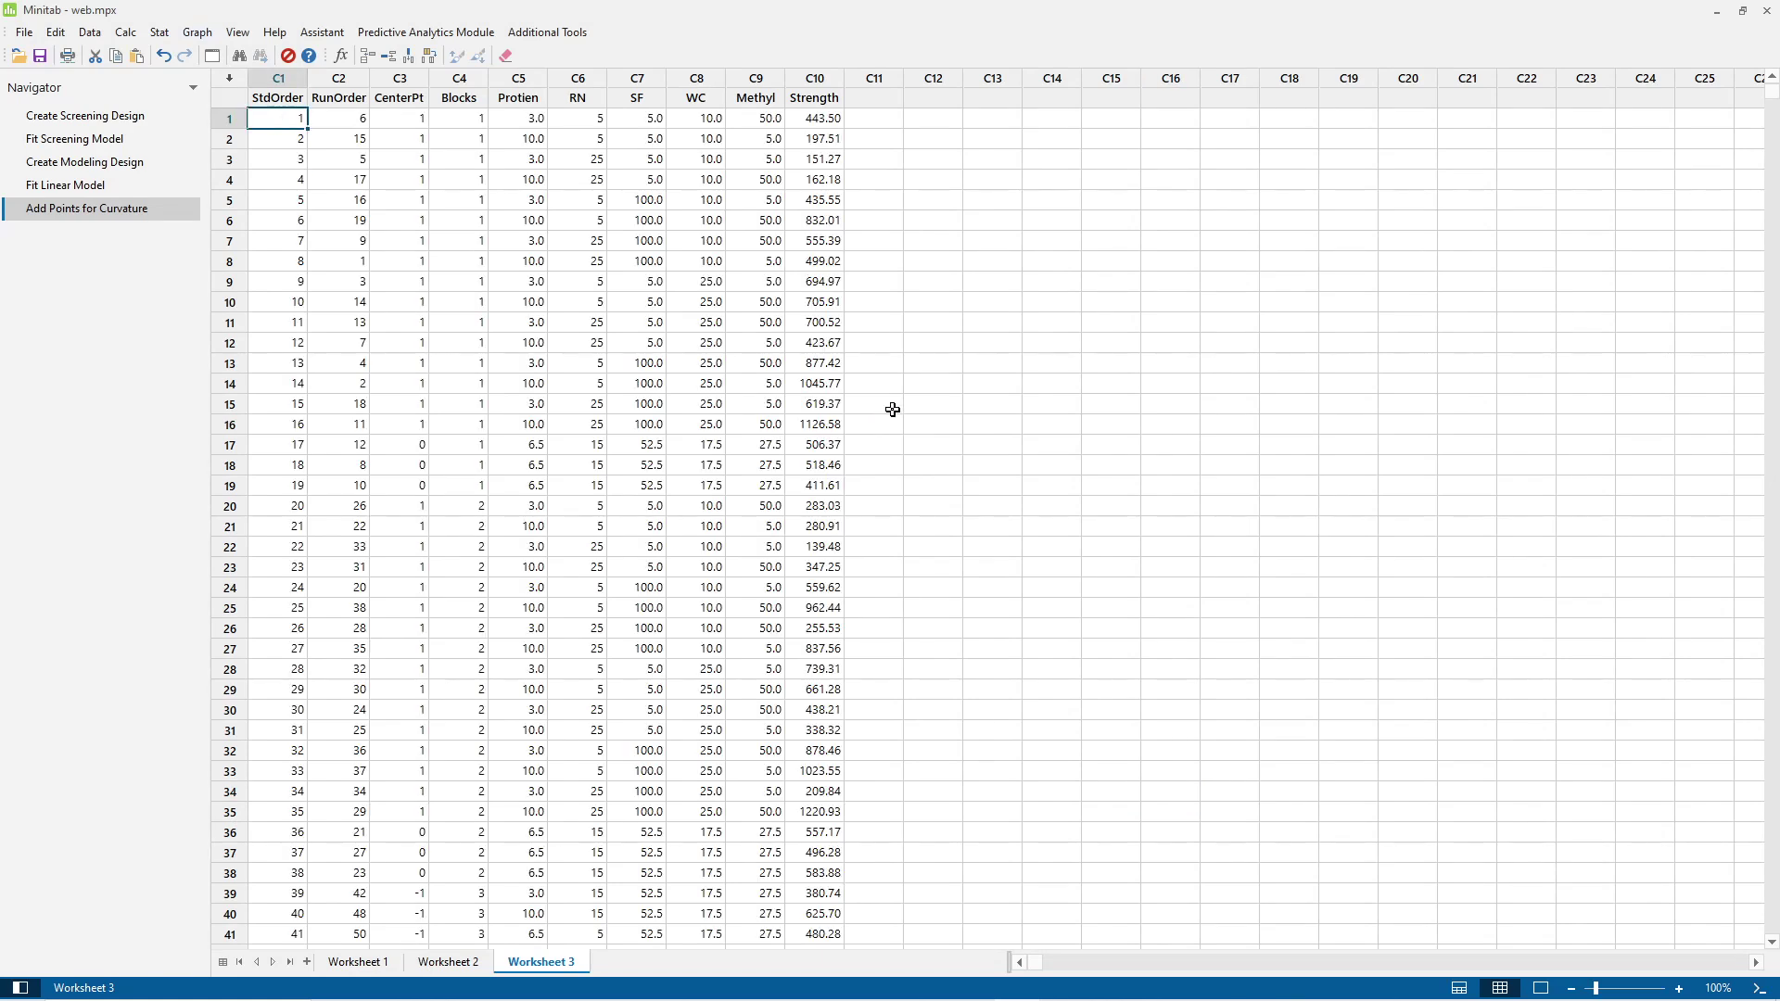
{"action": "scroll", "coordinate": [900, 450], "scroll_direction": "down", "scroll_amount": 5}
{"action": "scroll", "coordinate": [907, 492], "scroll_direction": "up", "scroll_amount": 5}
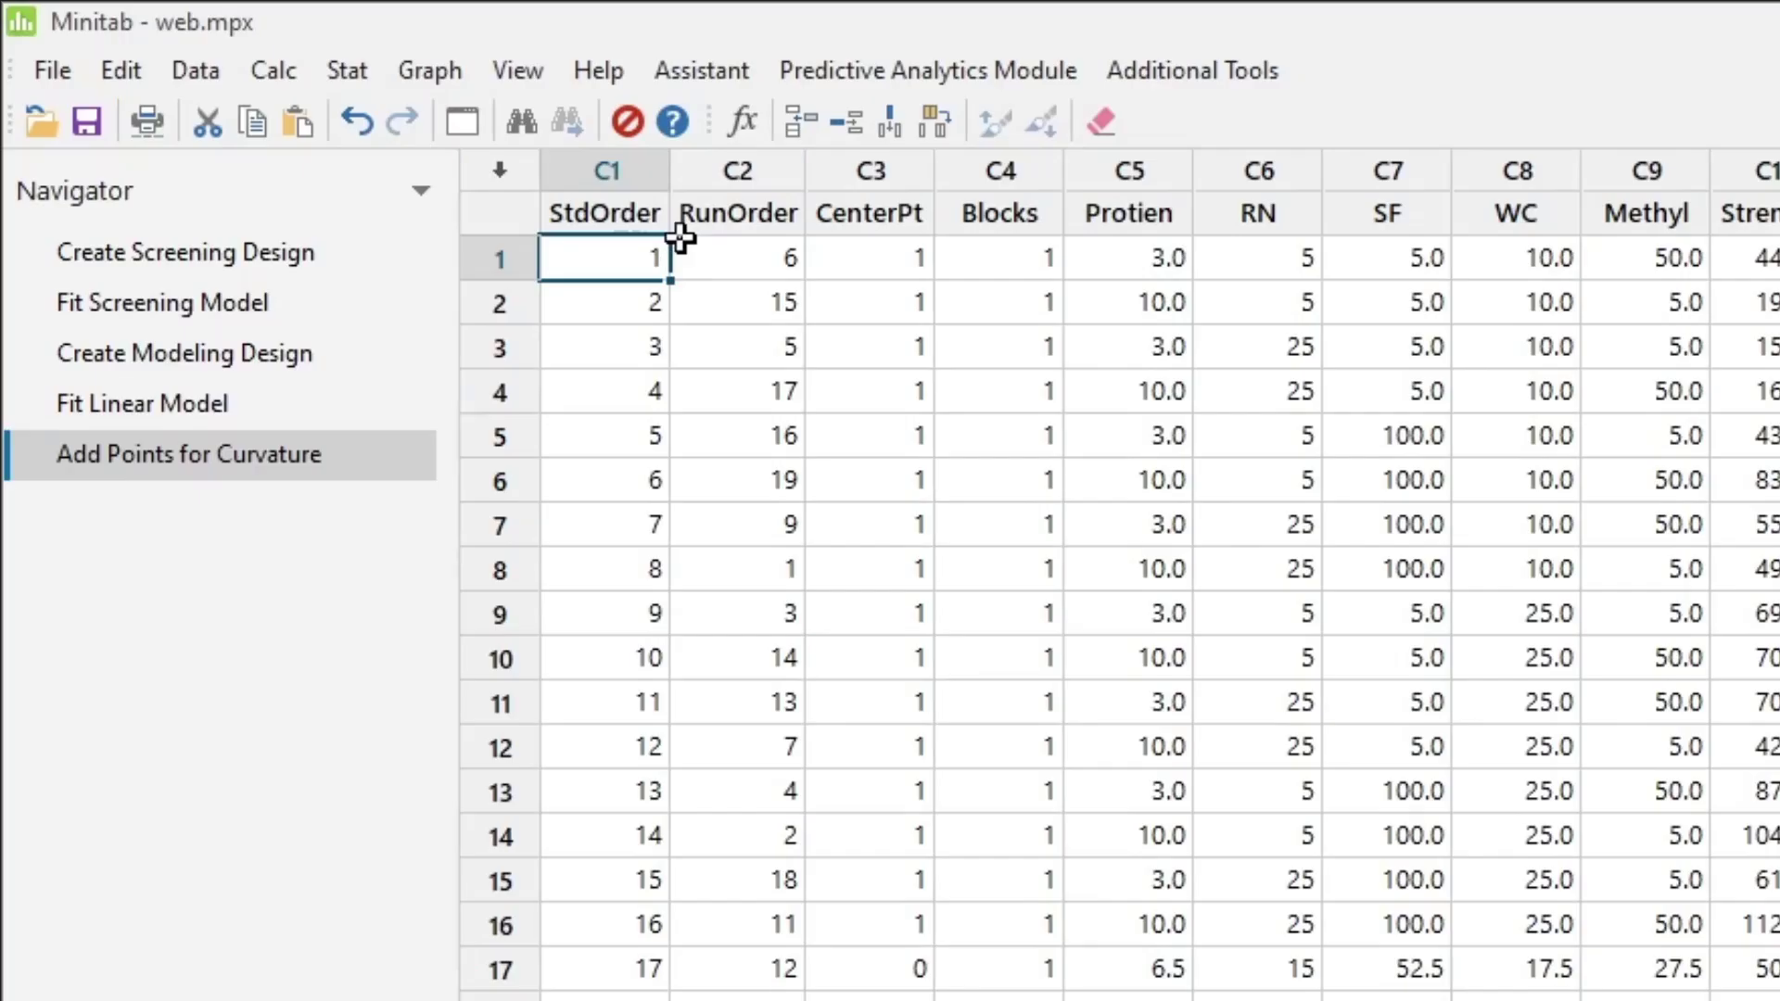
Step: Fit a quadratic model to the Strength optimization experiment using the DOE Assistant, with Maximize the response as the goal
{"action": "left_click", "coordinate": [317, 28]}
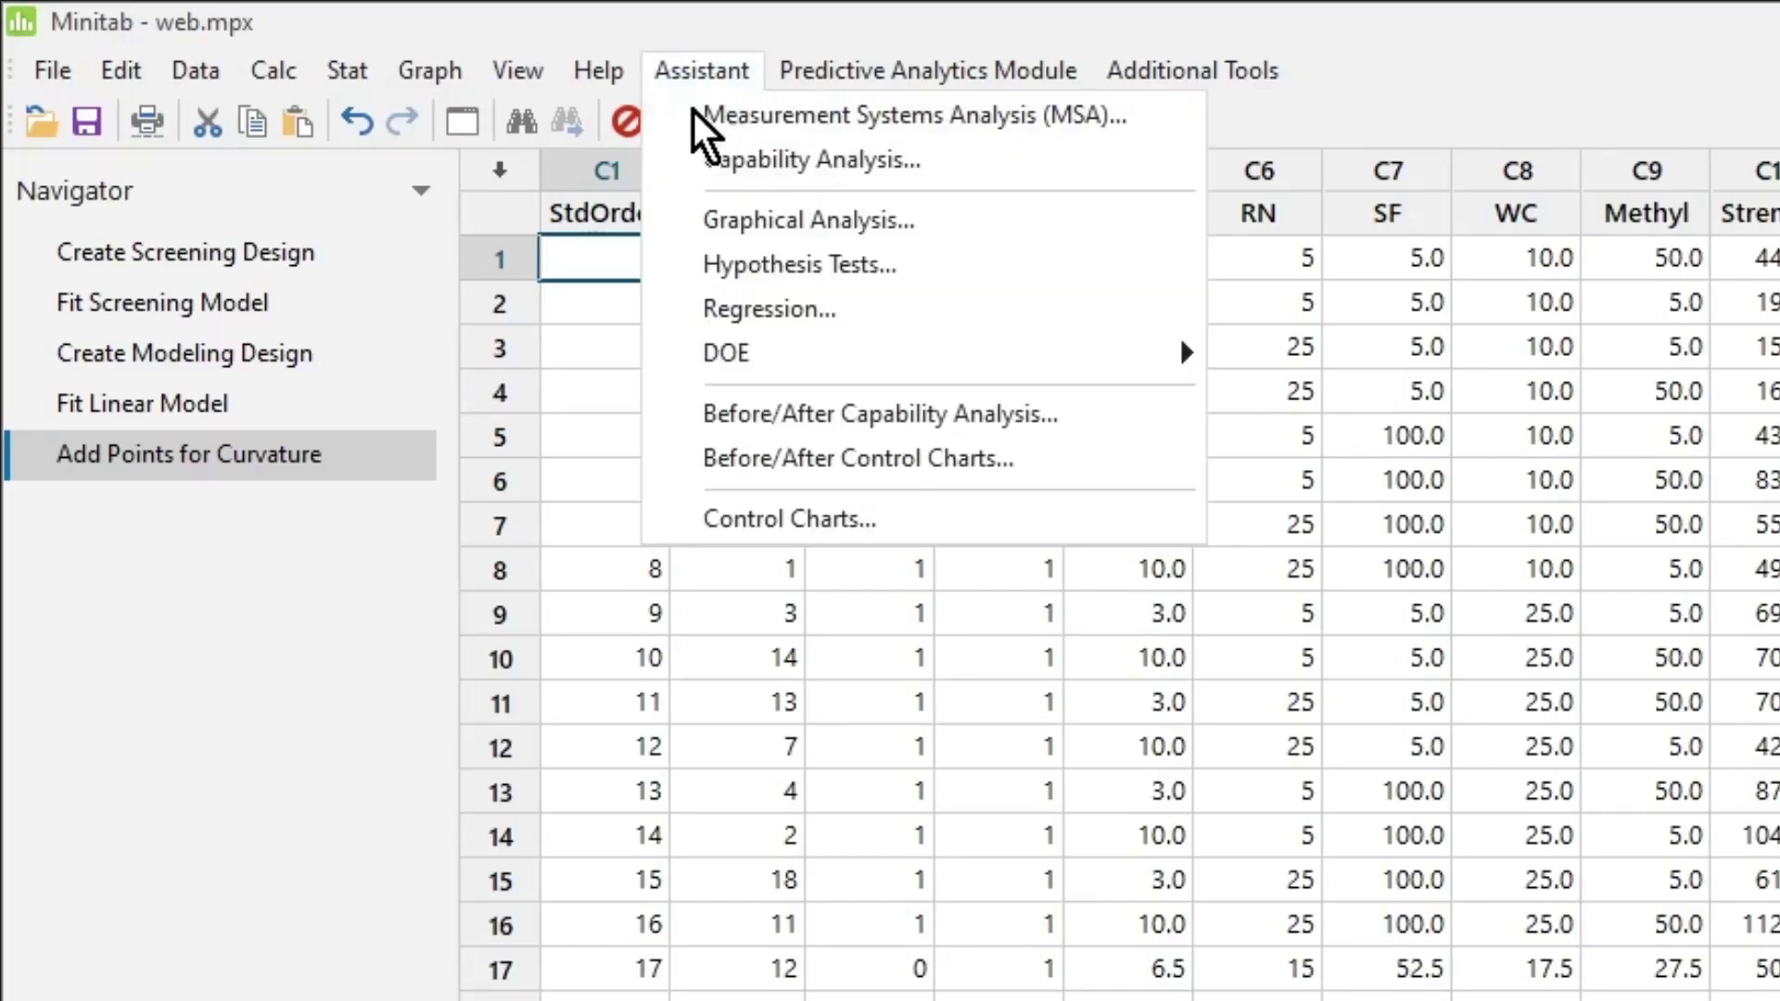
{"action": "mouse_move", "coordinate": [799, 356]}
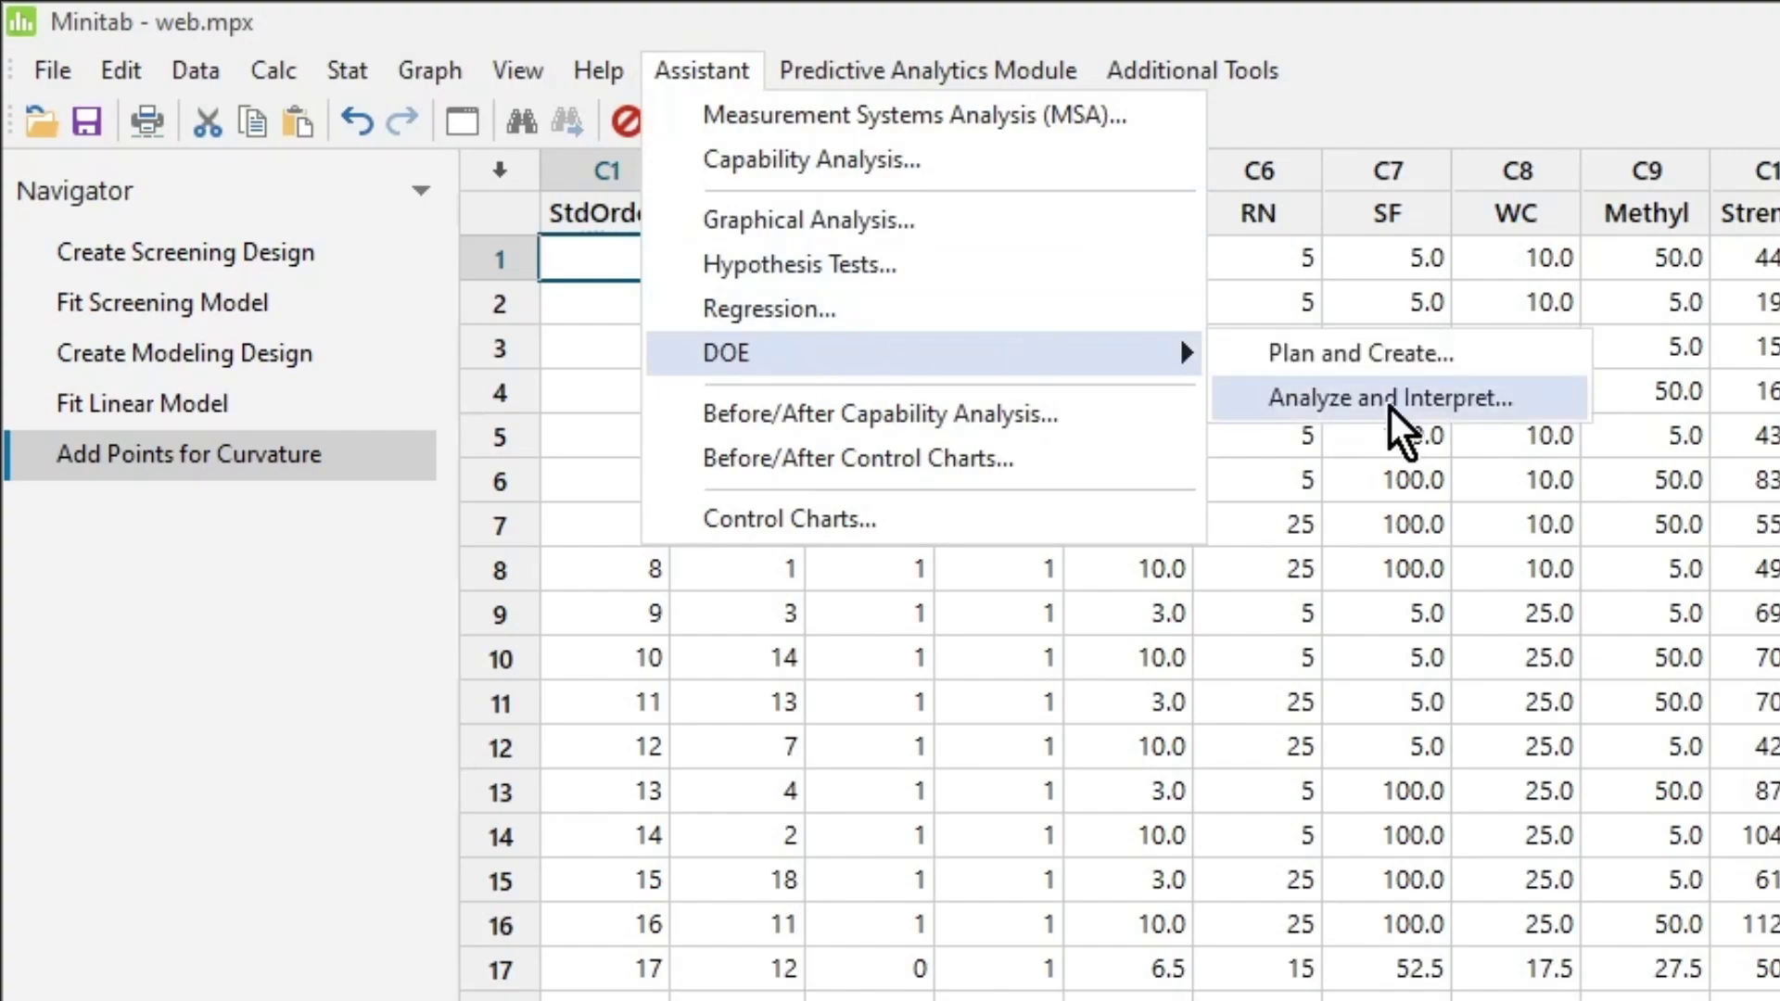
{"action": "left_click", "coordinate": [1484, 400]}
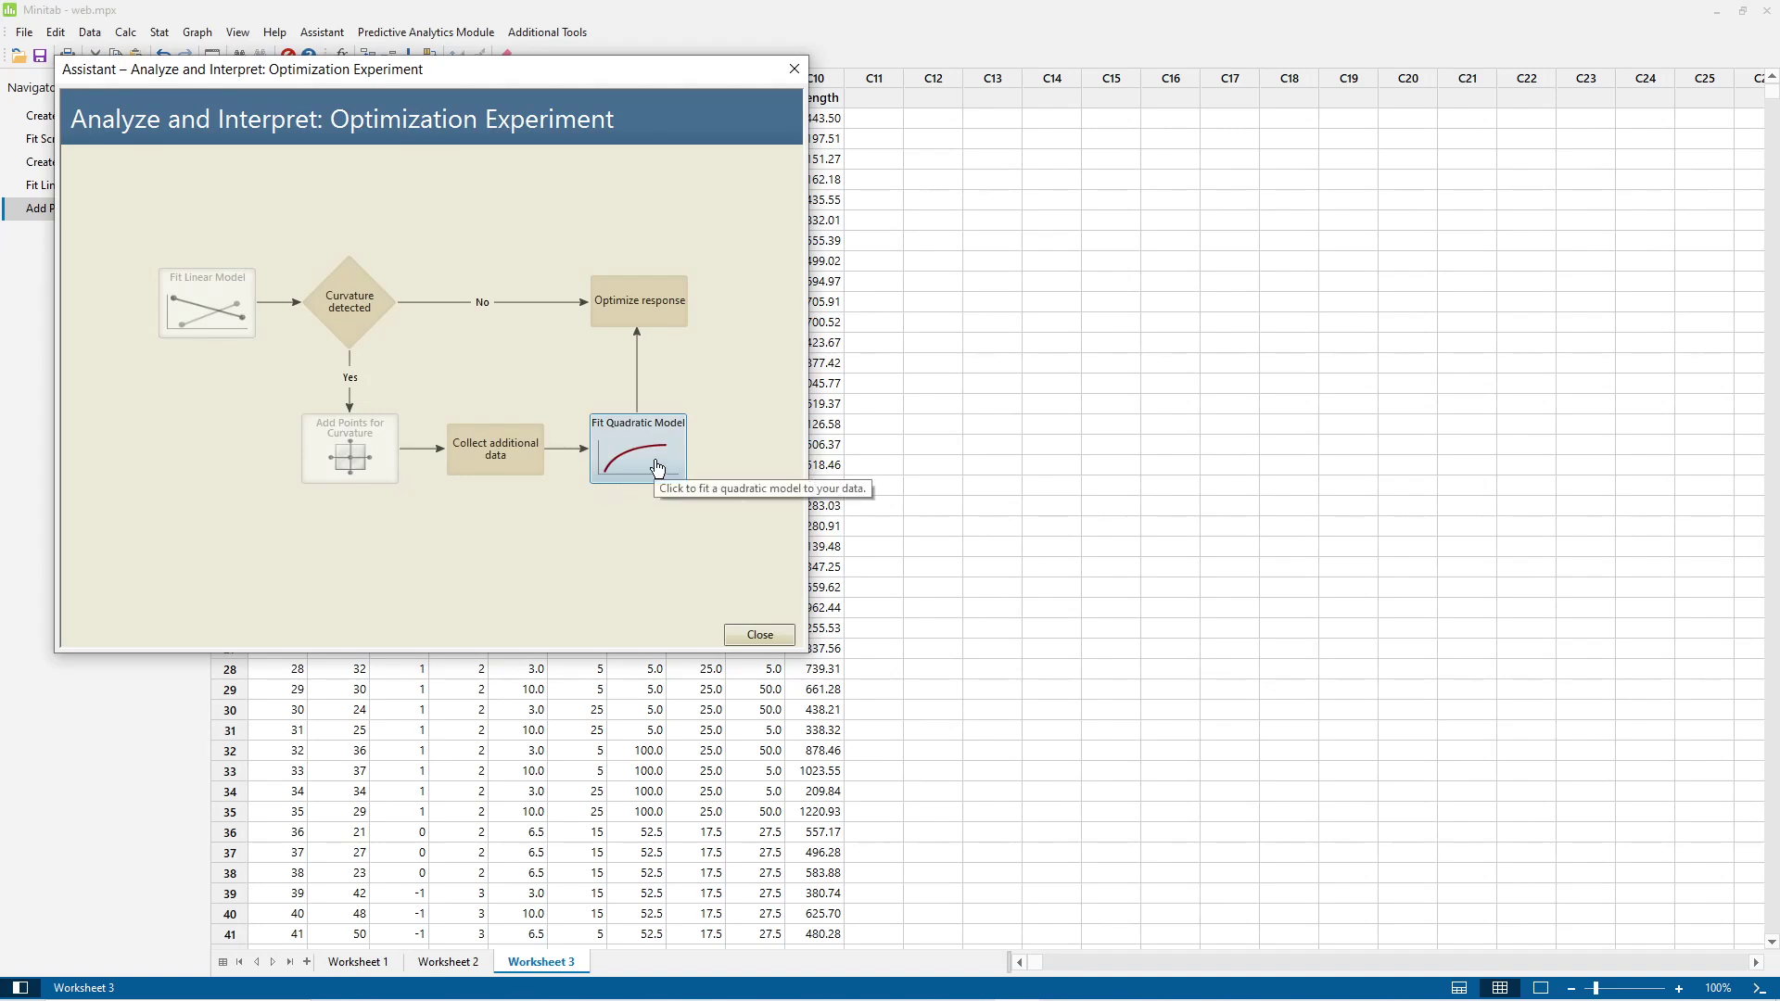
{"action": "left_click", "coordinate": [658, 466]}
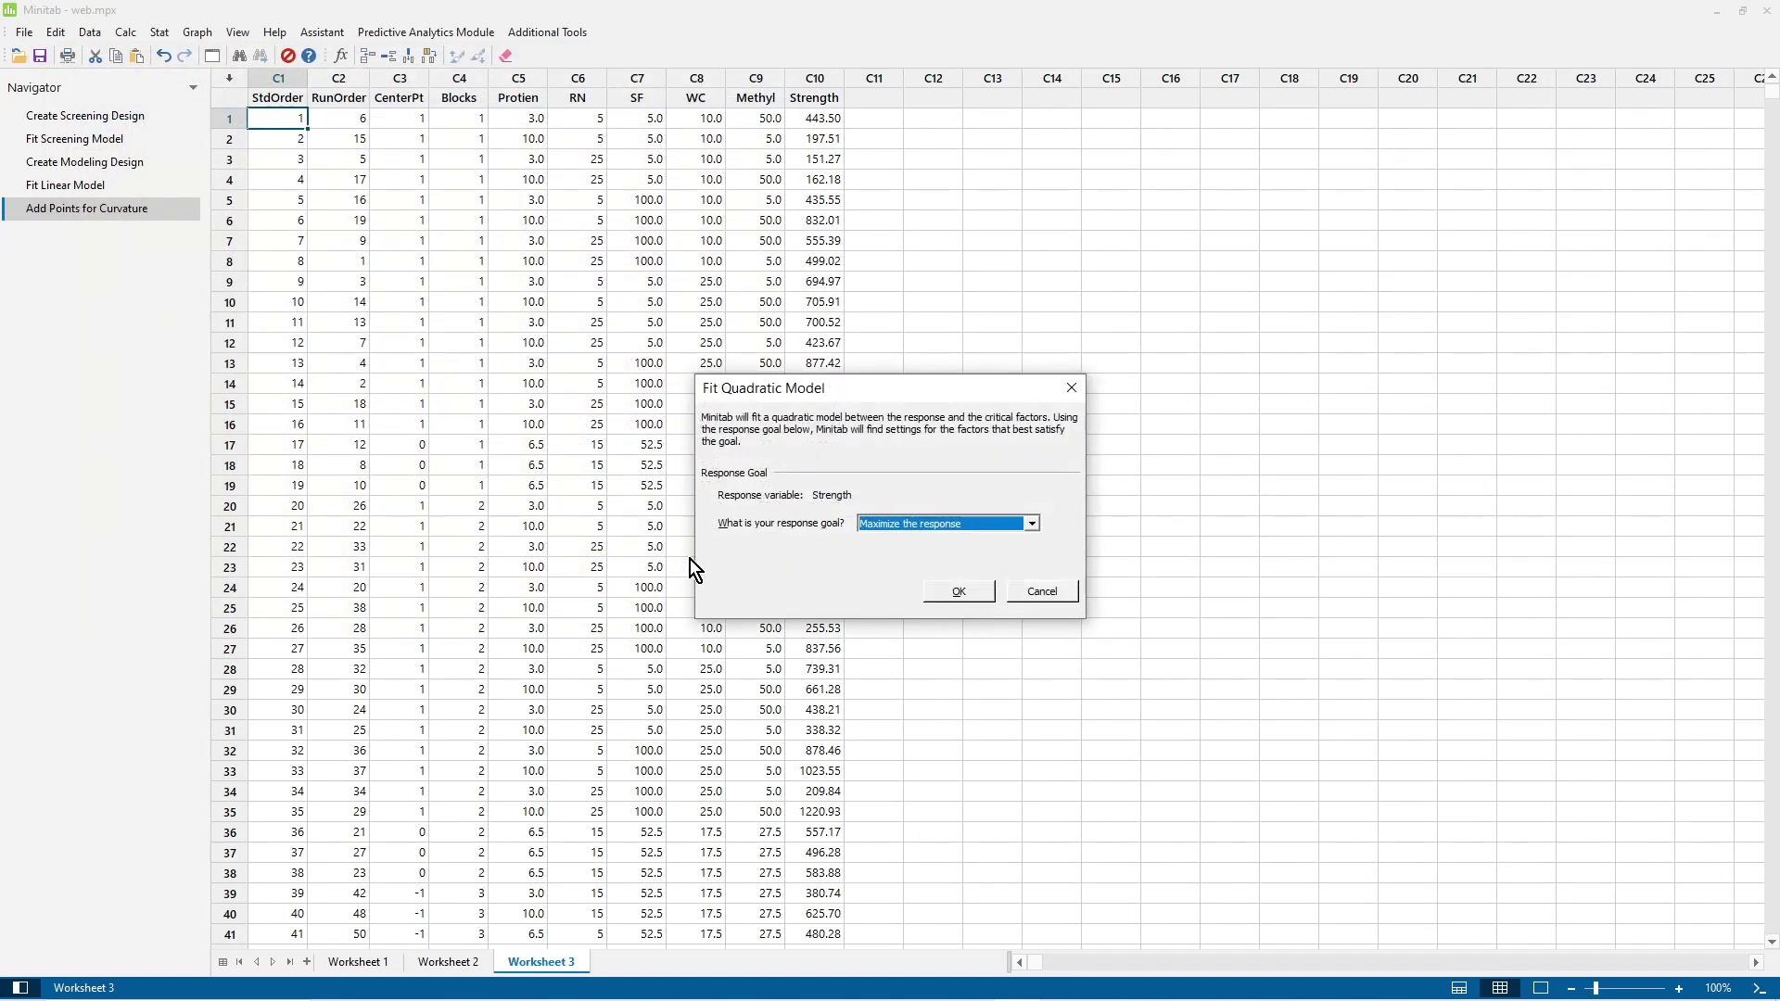
{"action": "left_click", "coordinate": [964, 592]}
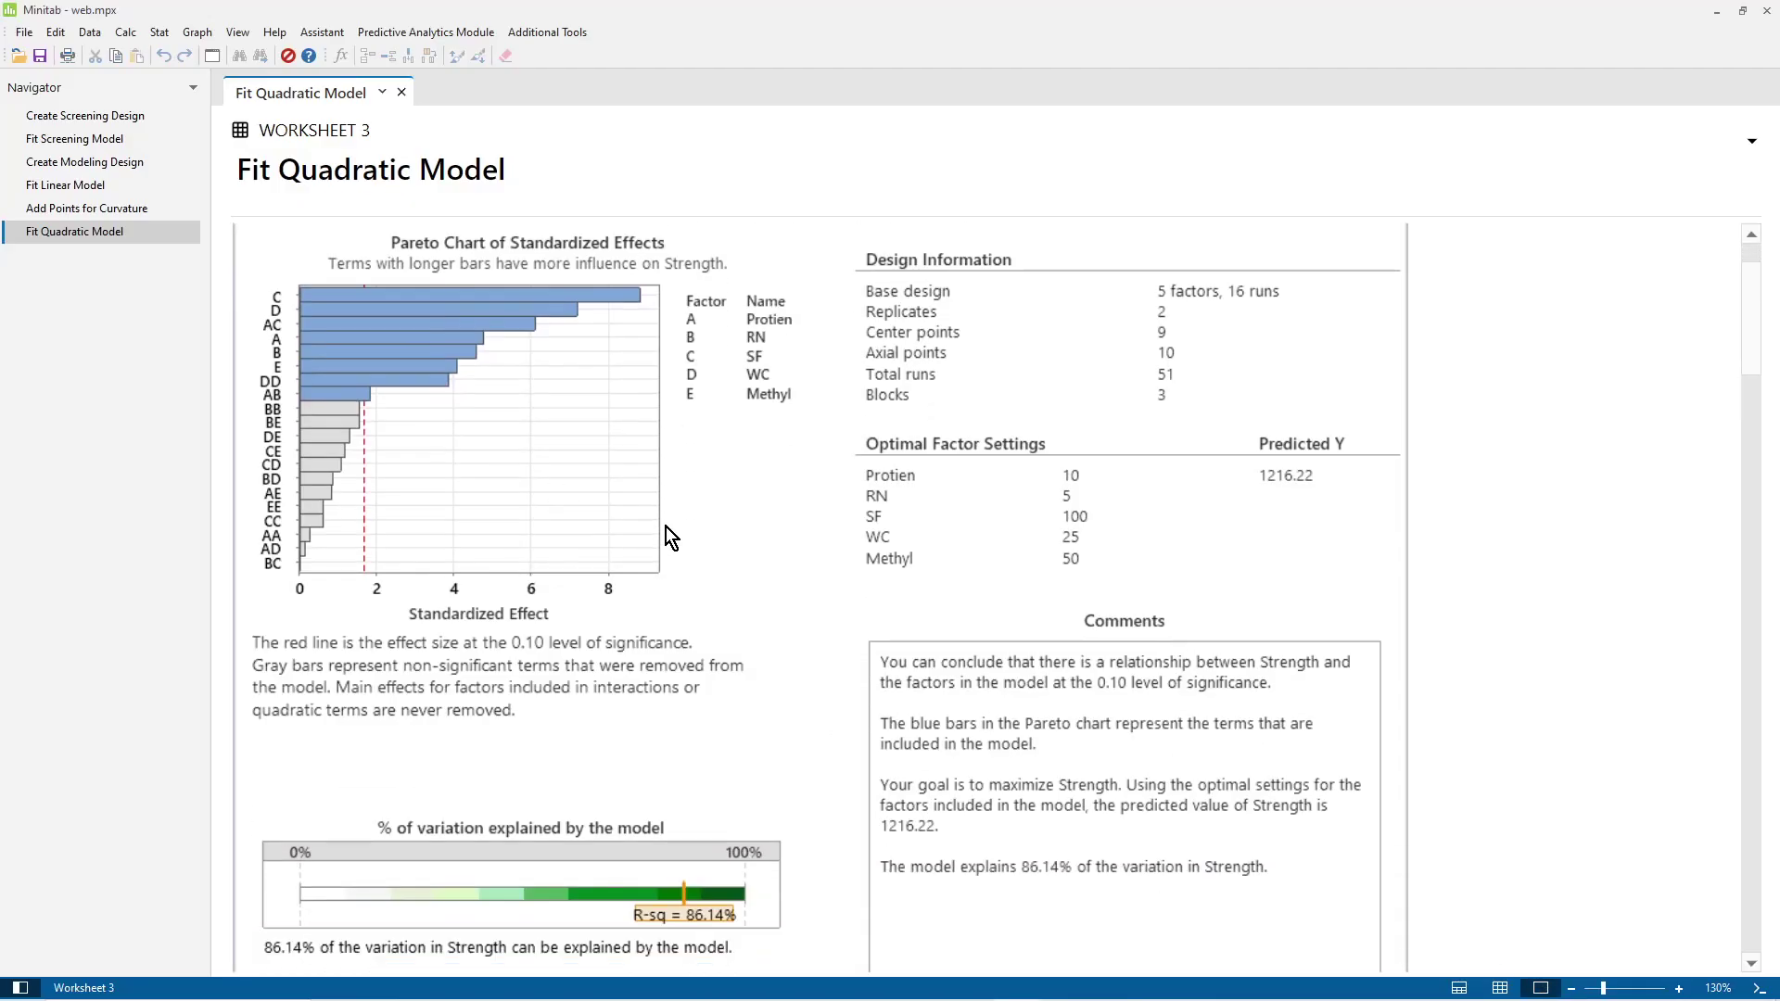
Step: Examine the large residuals in the quadratic model's Diagnostic Report for Strength
{"action": "scroll", "coordinate": [665, 536], "scroll_direction": "up", "scroll_amount": 2}
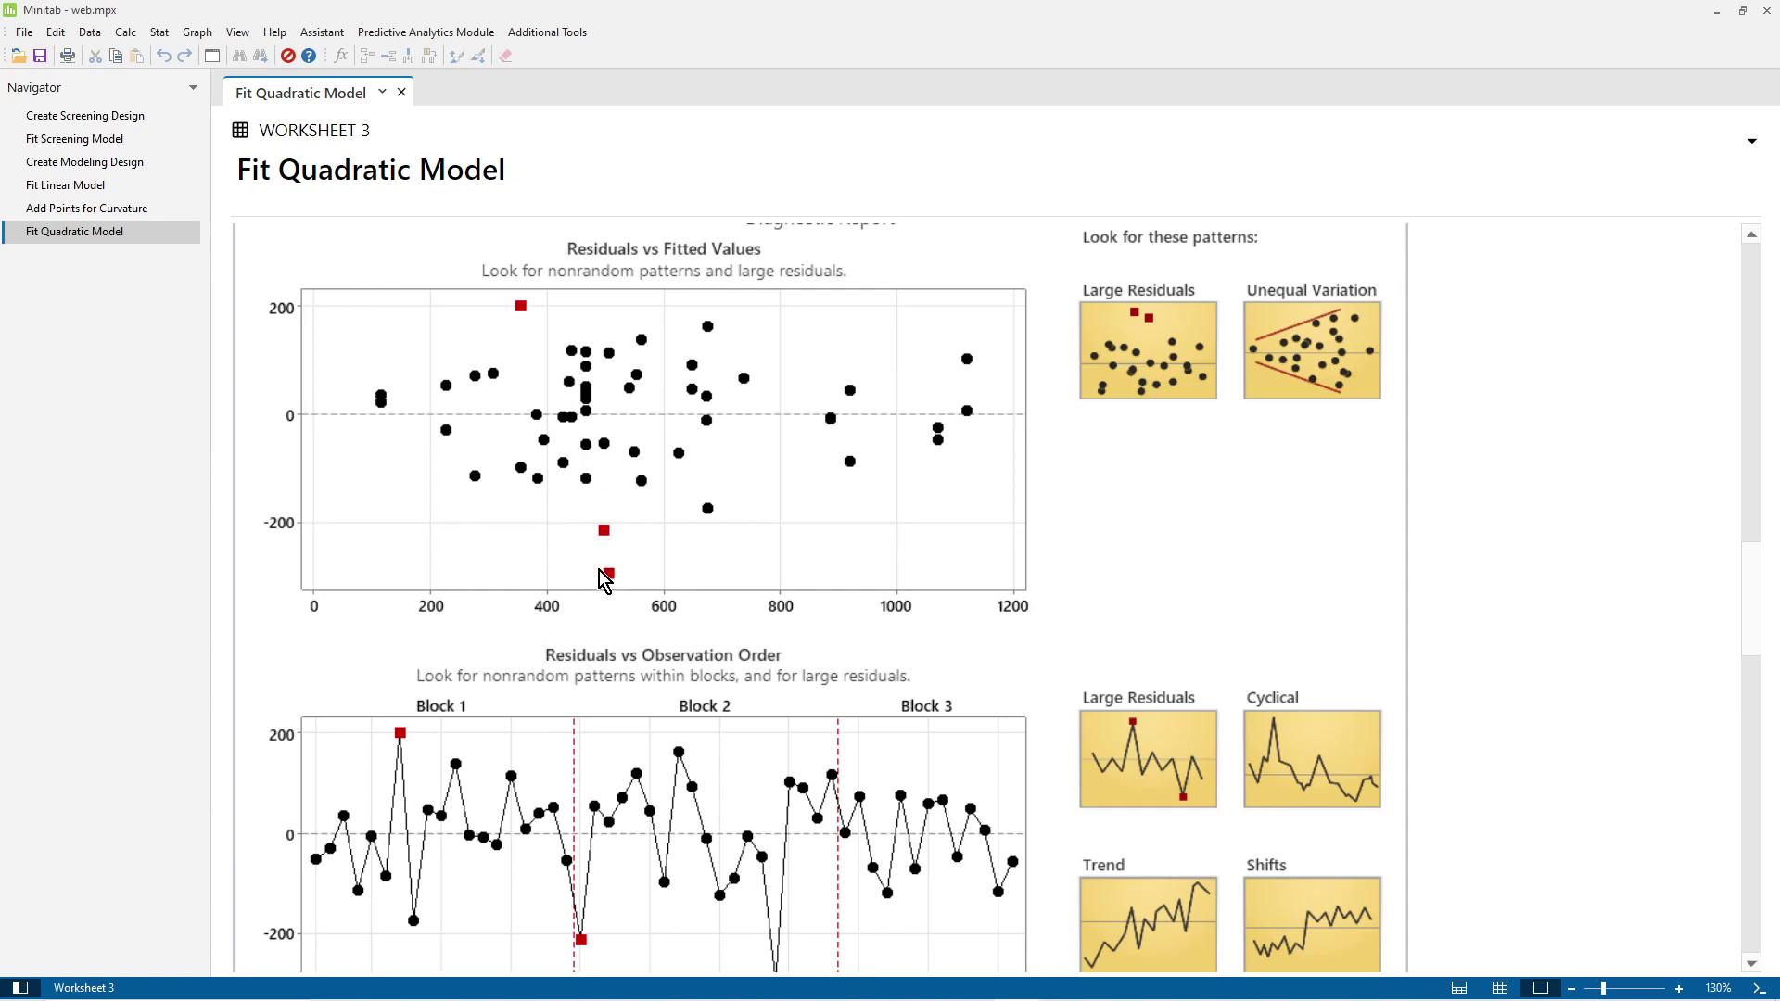
{"action": "mouse_move", "coordinate": [607, 574]}
{"action": "scroll", "coordinate": [1232, 534], "scroll_direction": "down", "scroll_amount": 1}
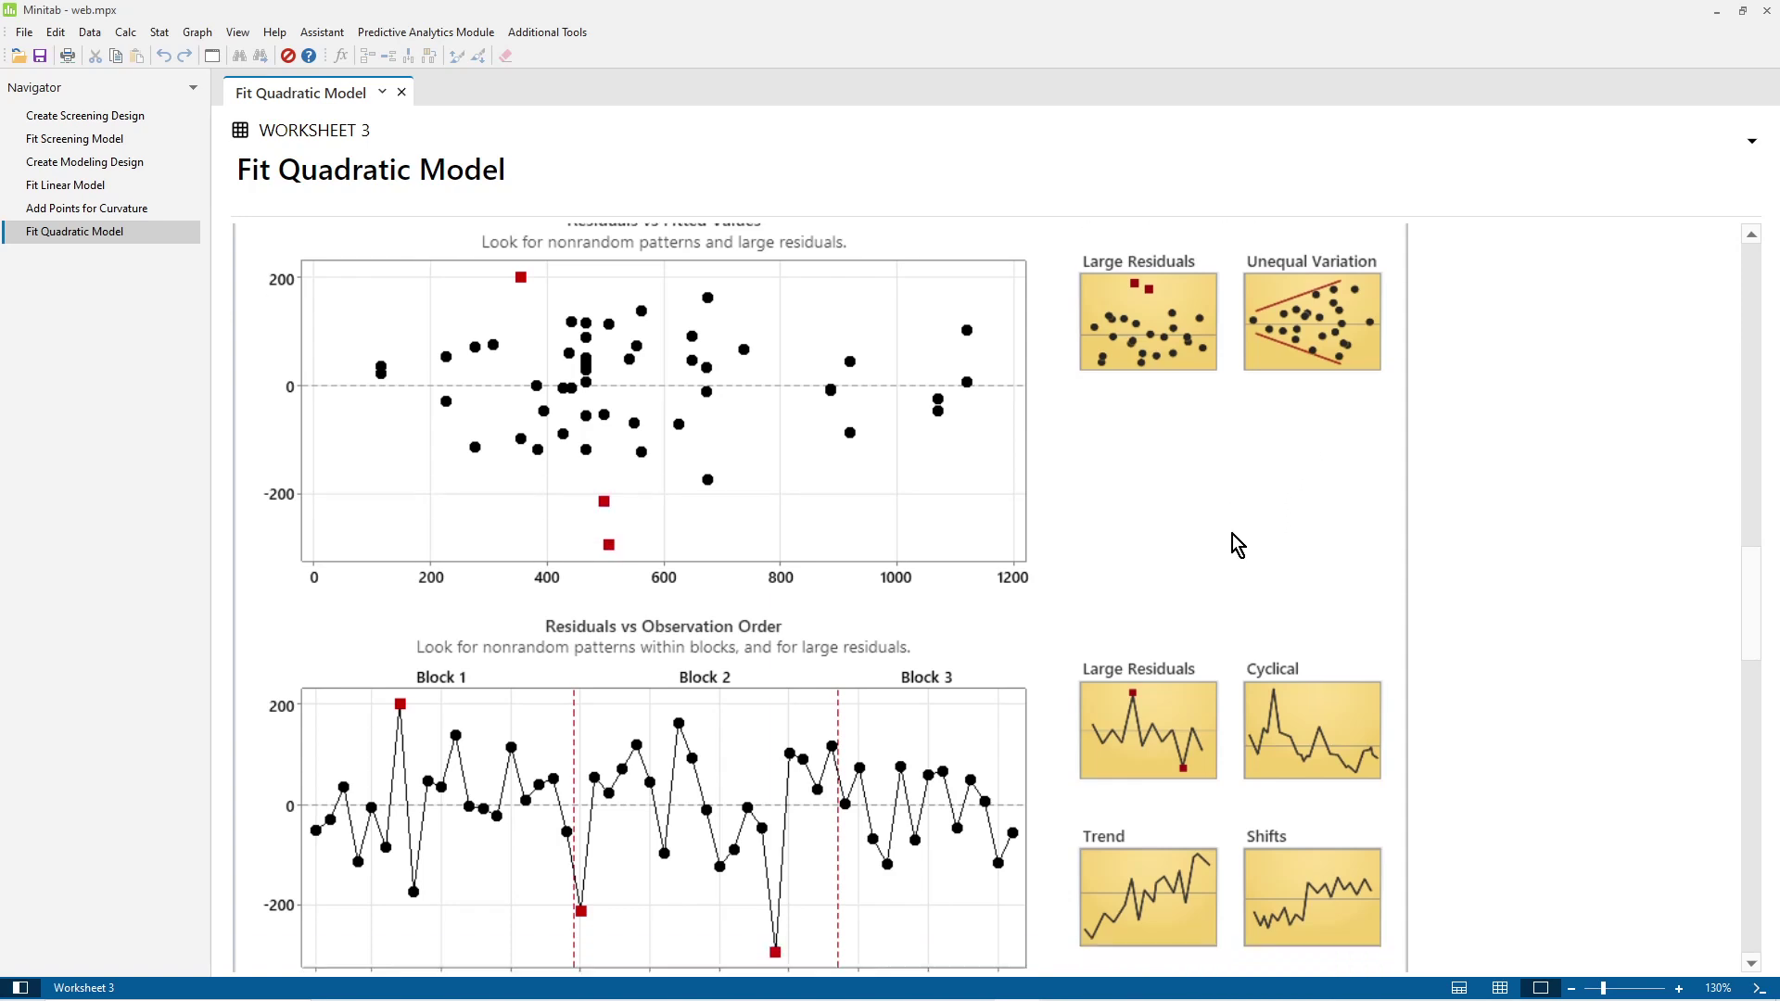
{"action": "scroll", "coordinate": [1233, 534], "scroll_direction": "up", "scroll_amount": 1}
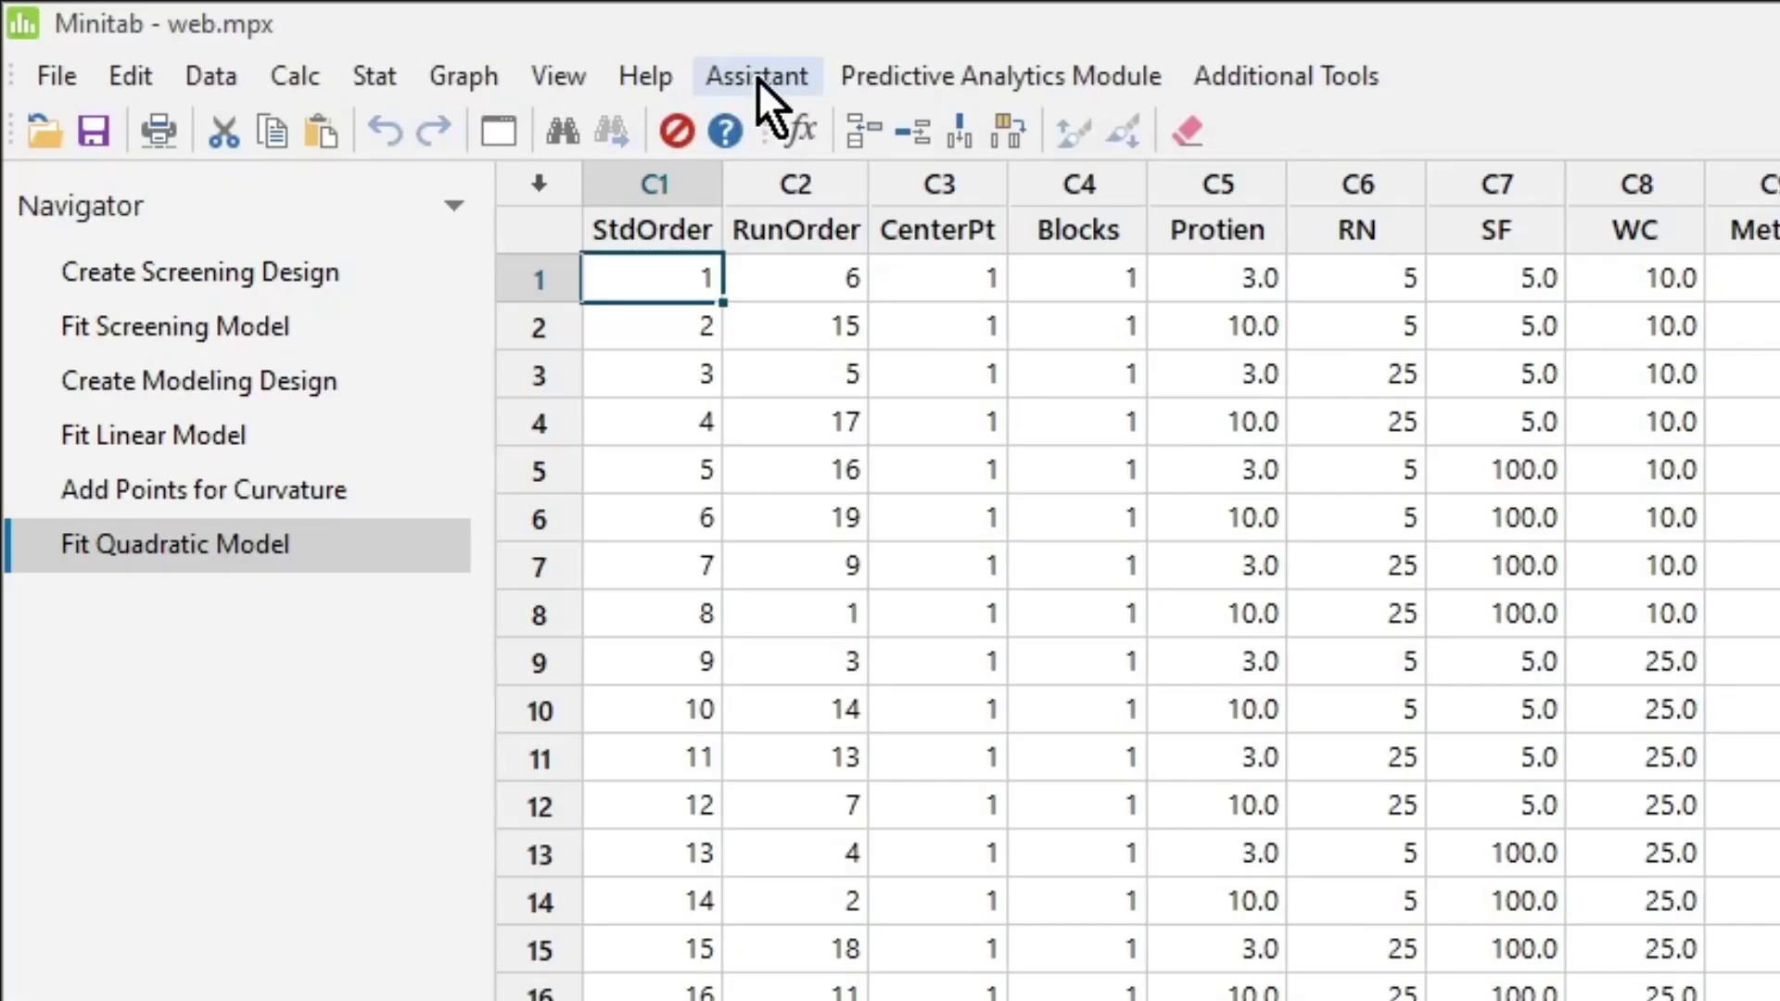
Step: Run the Assistant's Optimize Response regression with Strength as the response to maximize and Protien-Methyl as the continuous X variables
{"action": "left_click", "coordinate": [322, 33]}
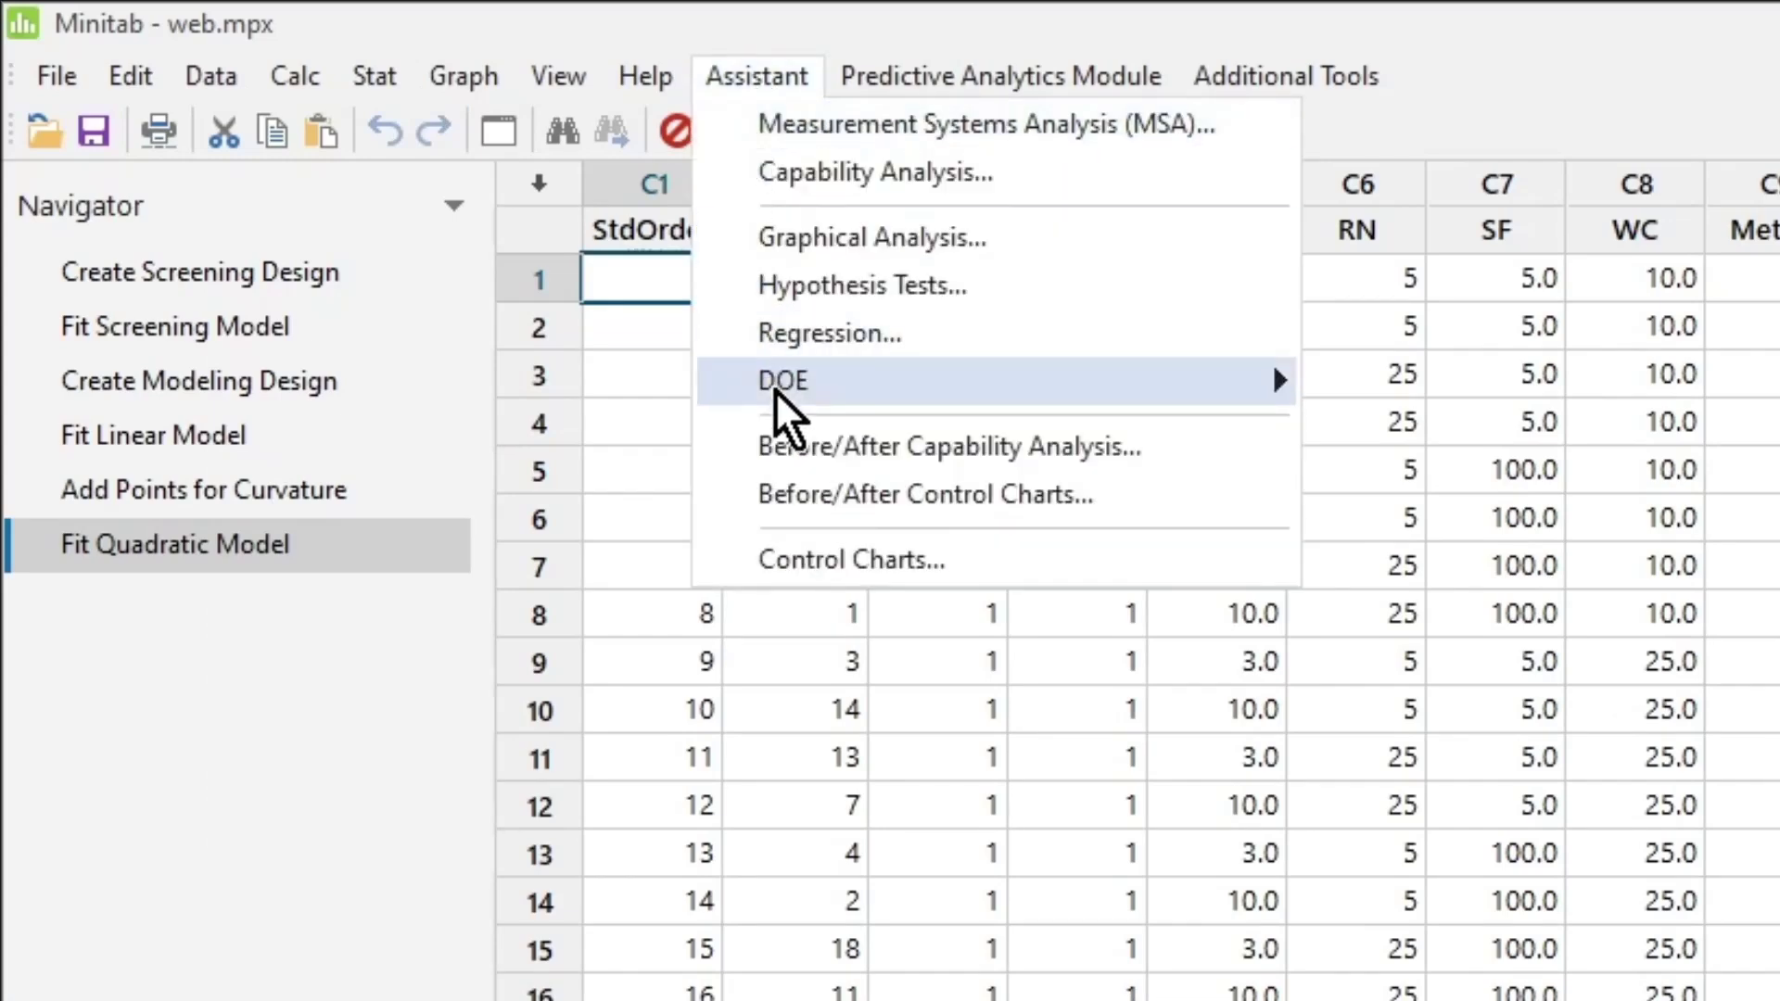
{"action": "left_click", "coordinate": [955, 334]}
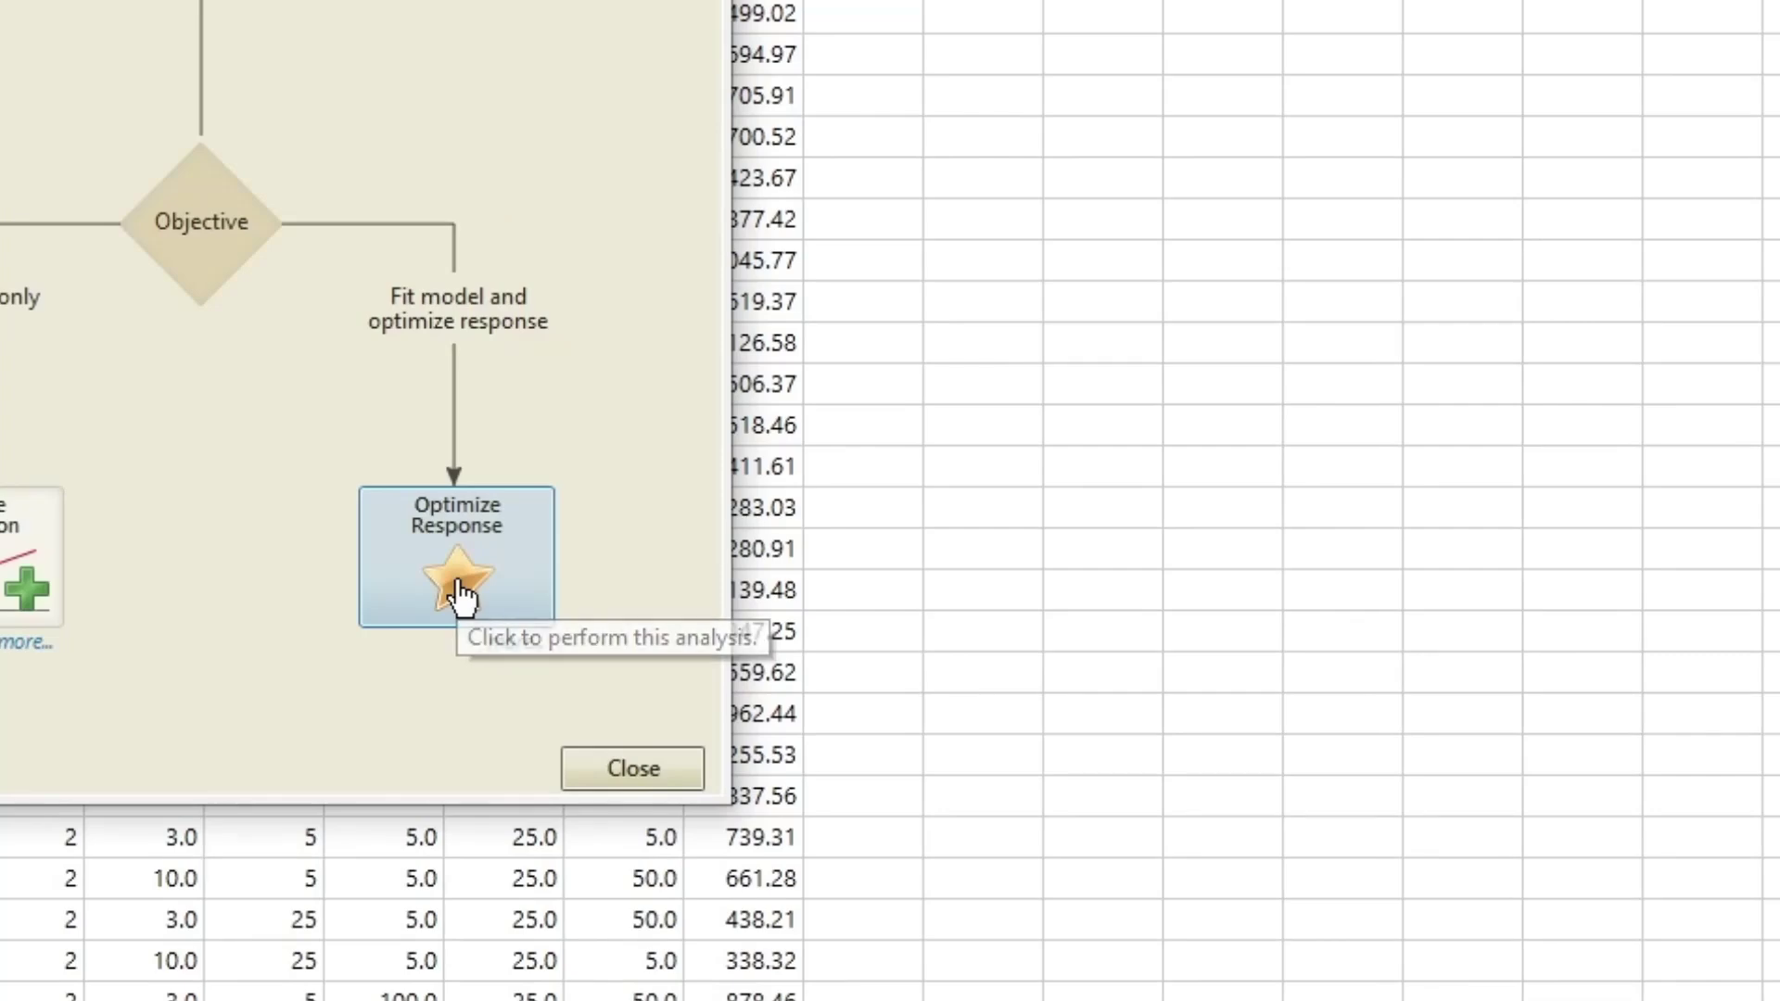
{"action": "left_click", "coordinate": [459, 586]}
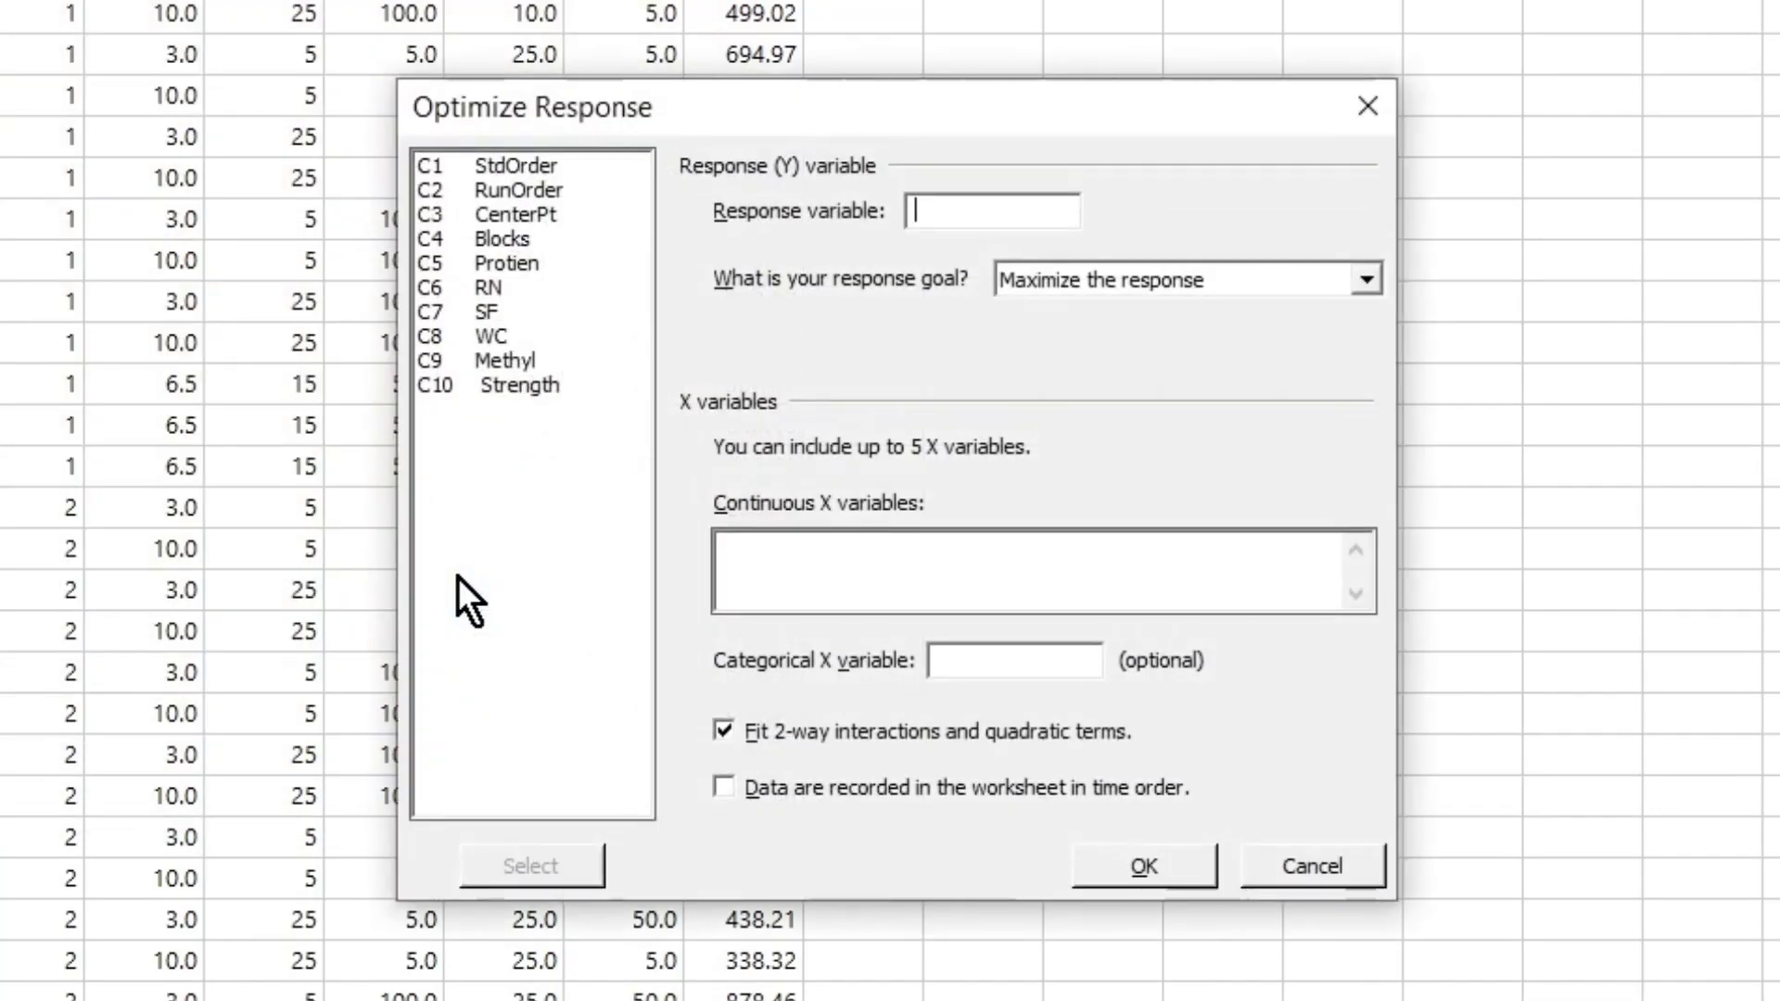
{"action": "double_click", "coordinate": [521, 391]}
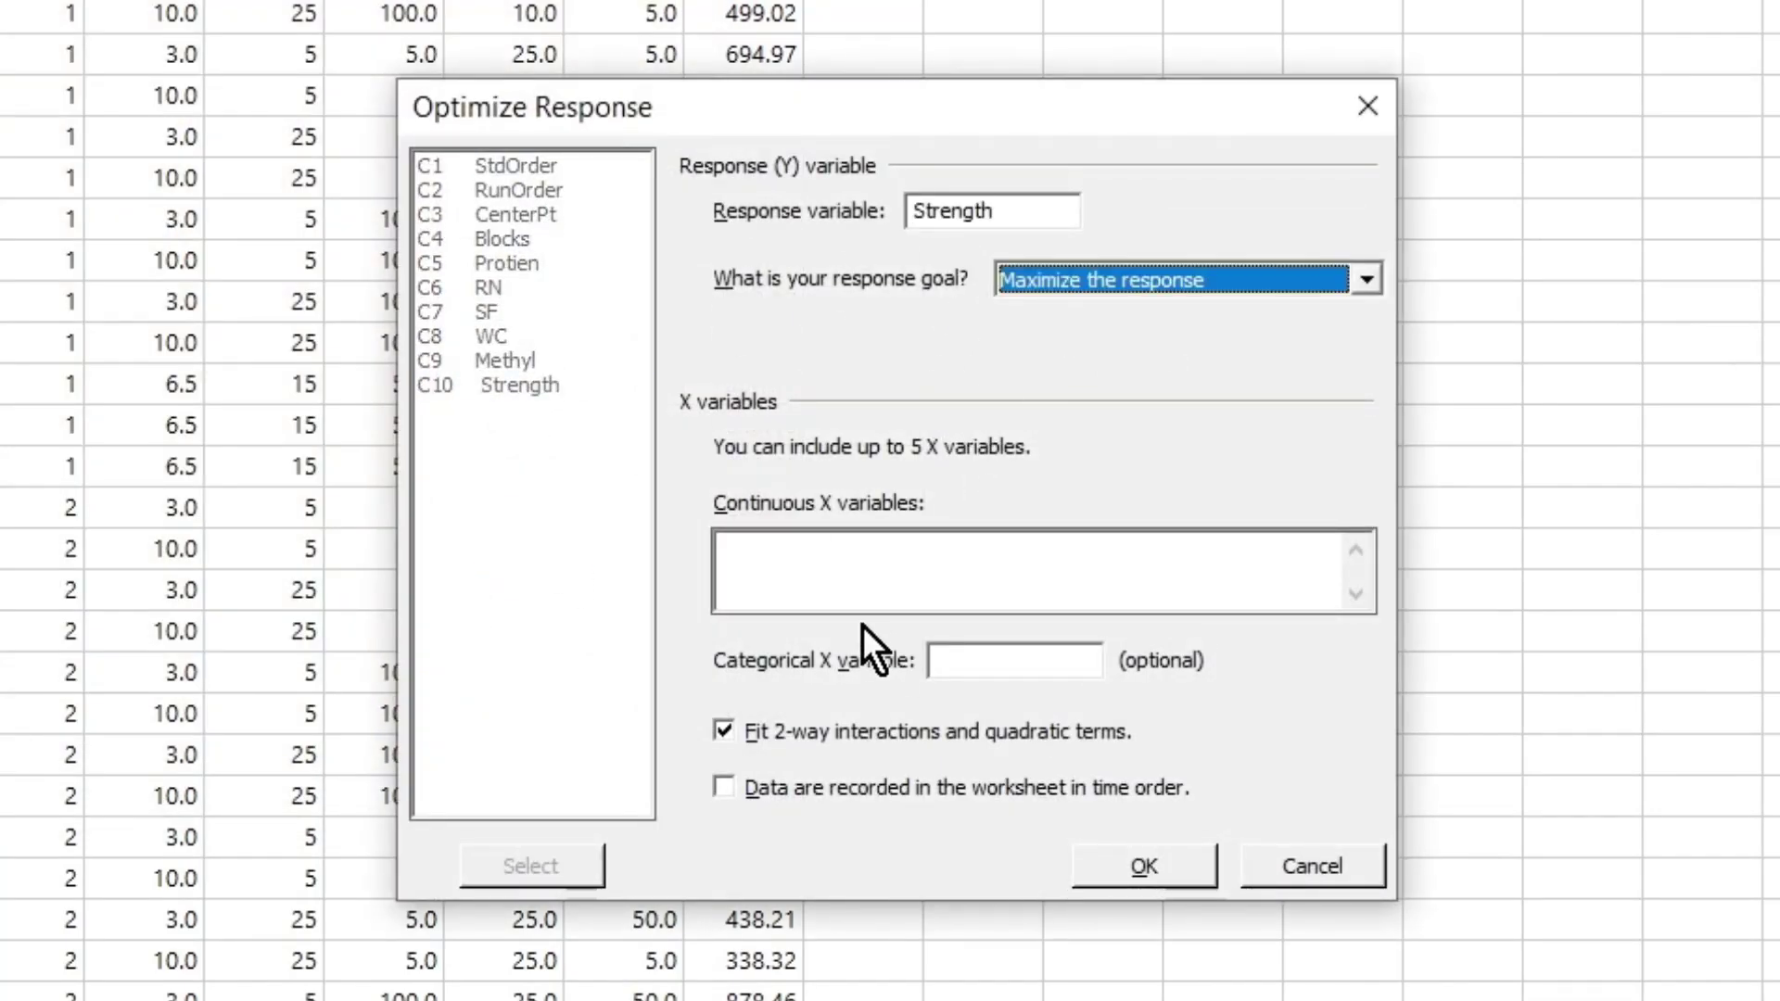
{"action": "left_click", "coordinate": [826, 549]}
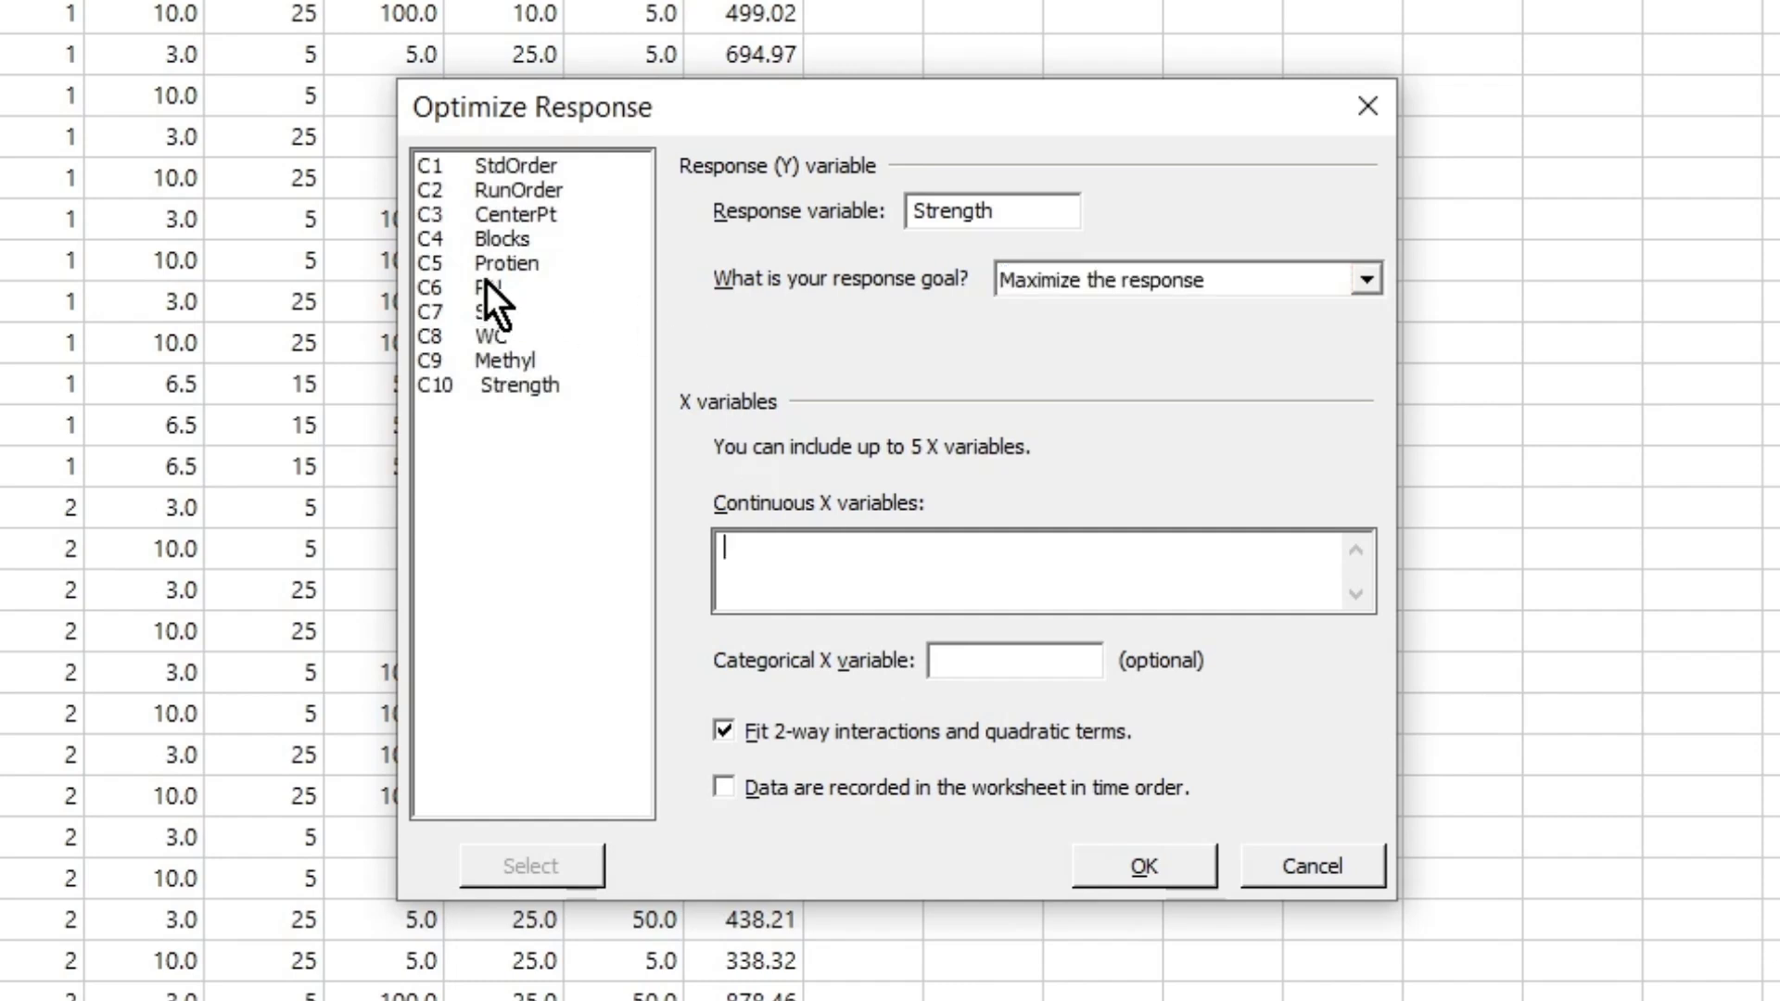
{"action": "left_click_drag", "start_coordinate": [495, 267], "coordinate": [499, 353]}
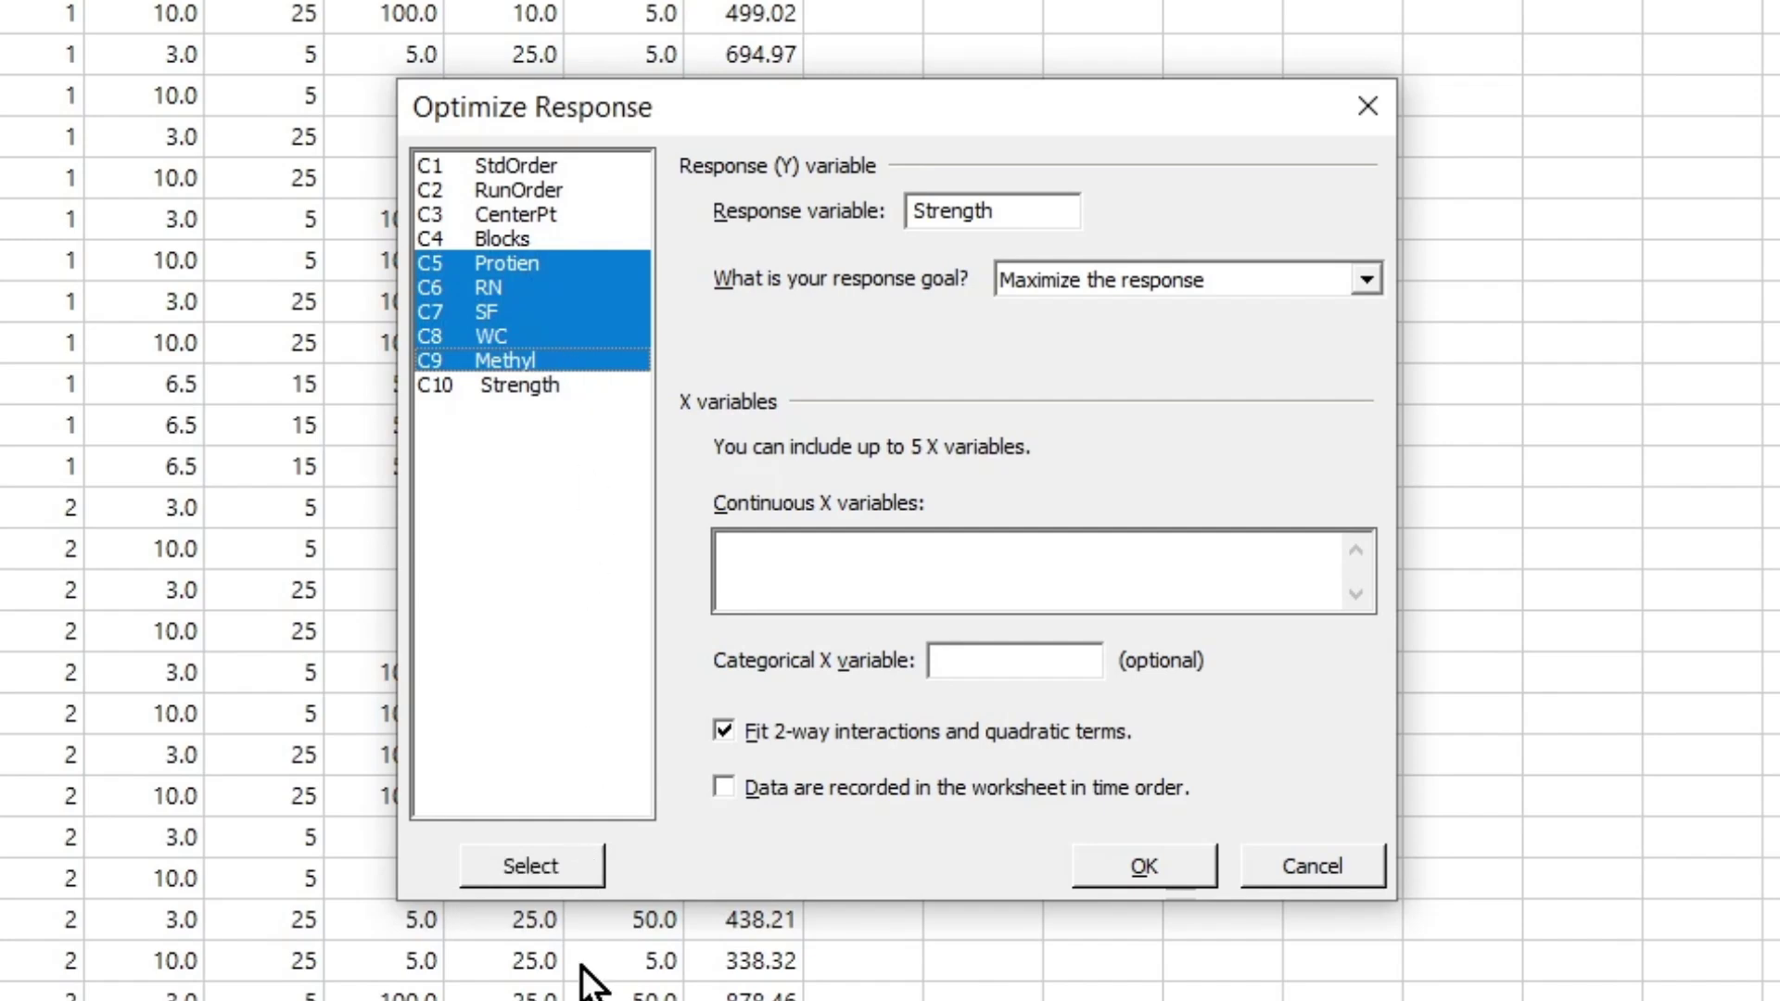
{"action": "left_click", "coordinate": [542, 871]}
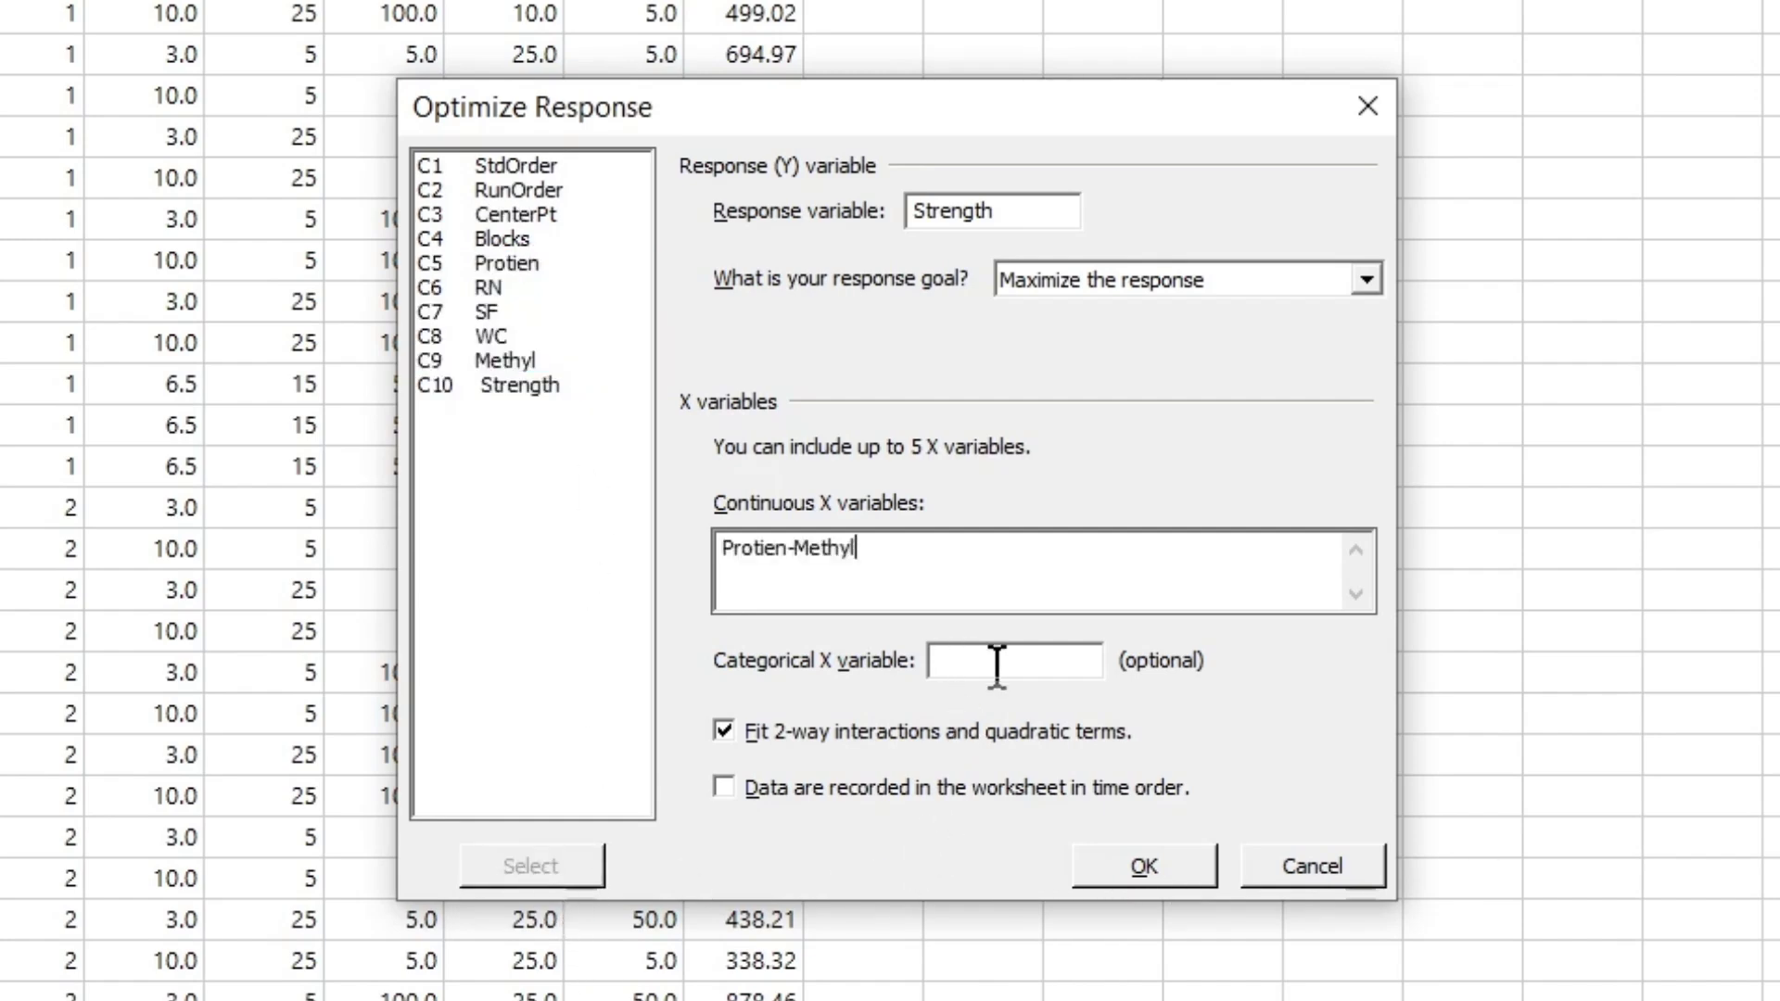
{"action": "left_click", "coordinate": [1160, 875]}
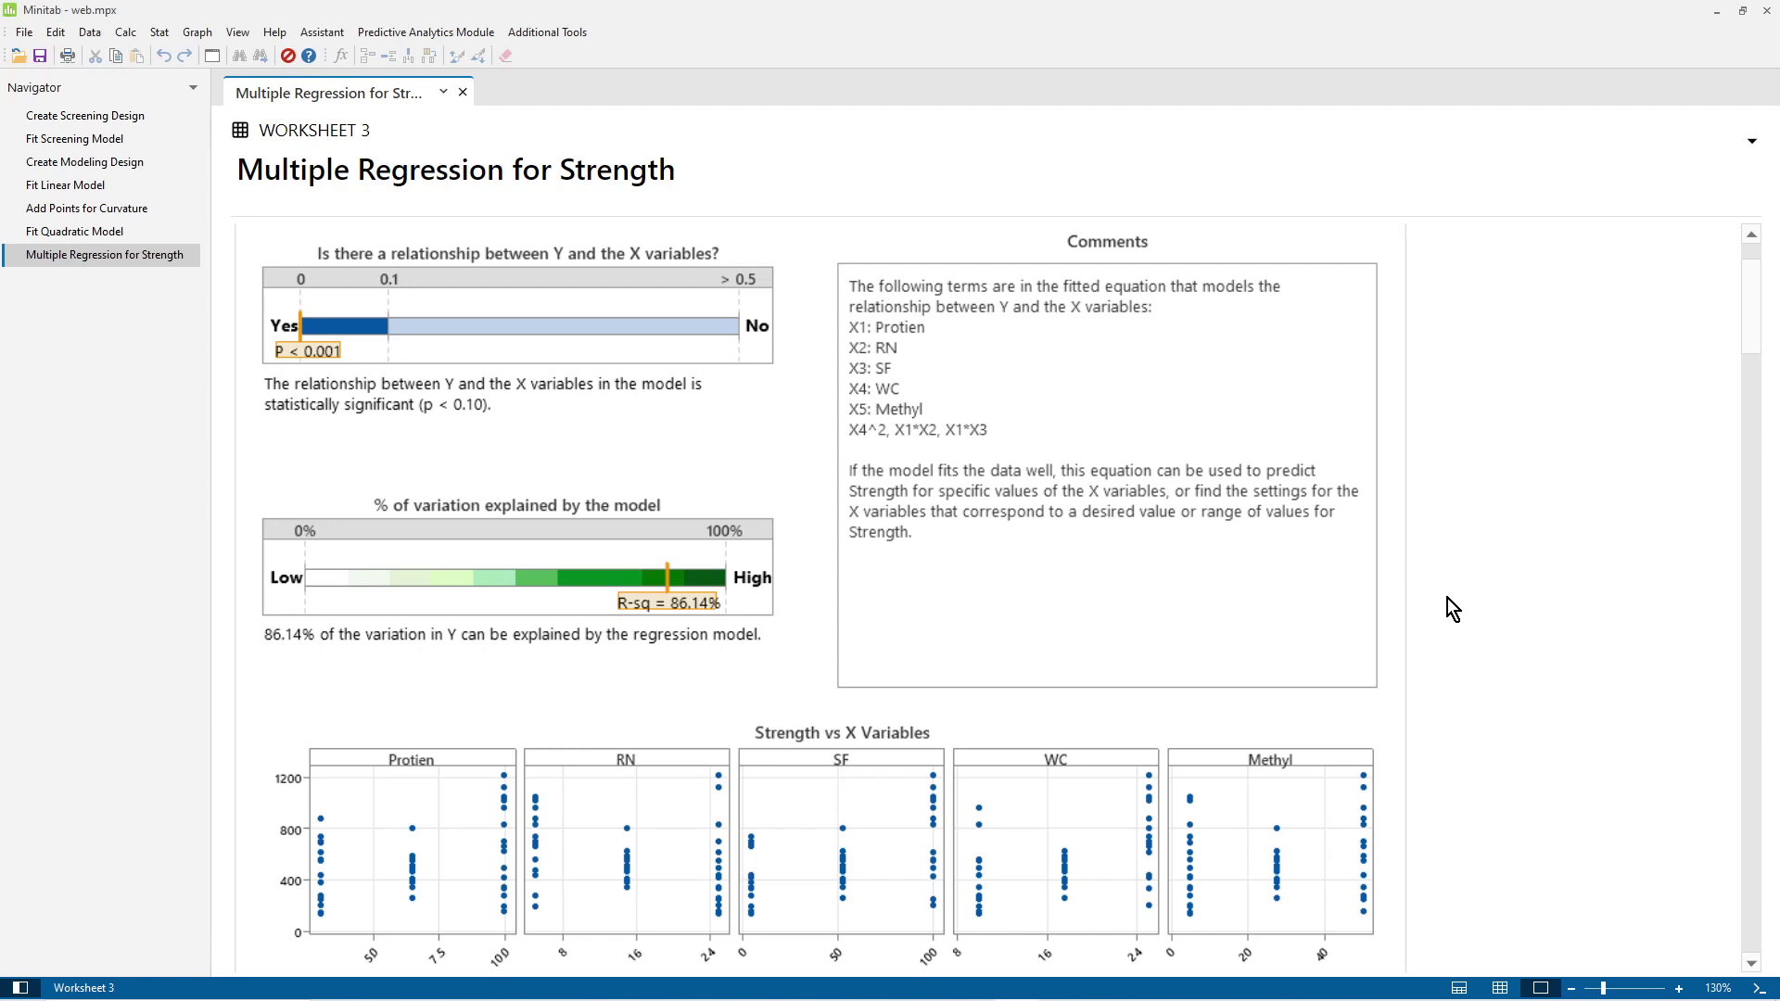
Step: Compare the R-squared and summary results of the Multiple Regression for Strength report with those of the Fit Quadratic Model report
{"action": "mouse_move", "coordinate": [684, 636]}
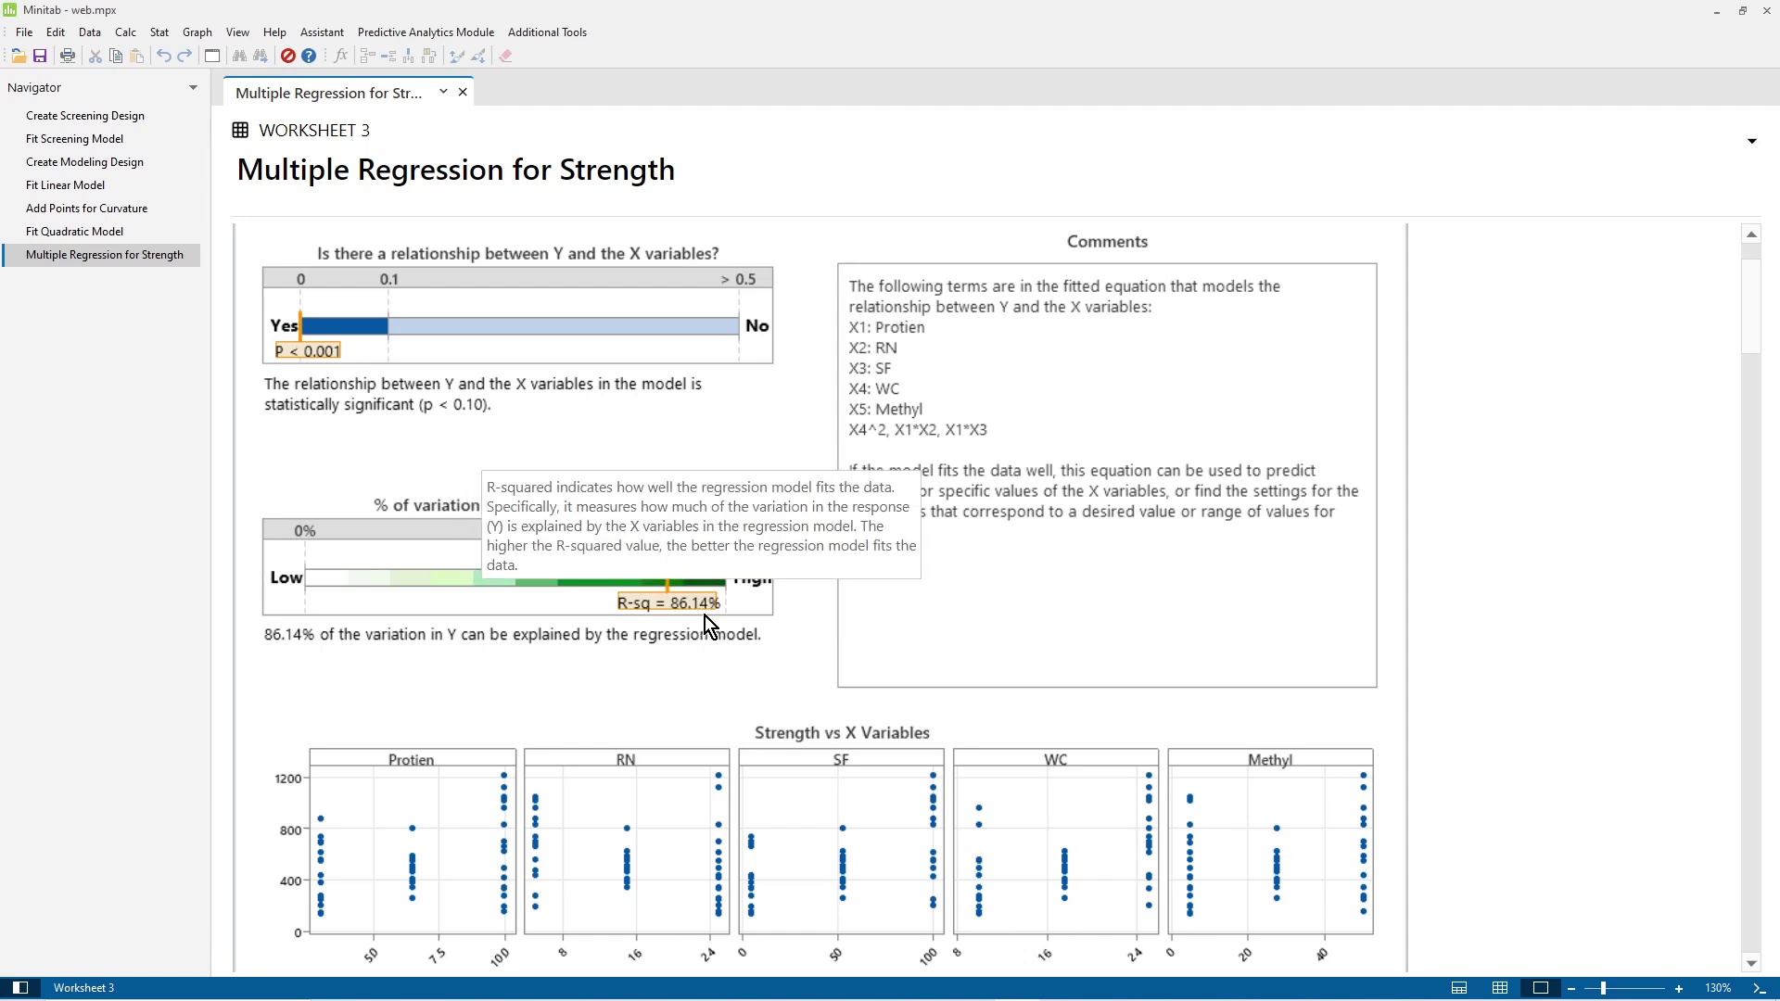
{"action": "left_click", "coordinate": [92, 230]}
{"action": "scroll", "coordinate": [643, 676], "scroll_direction": "up", "scroll_amount": 15}
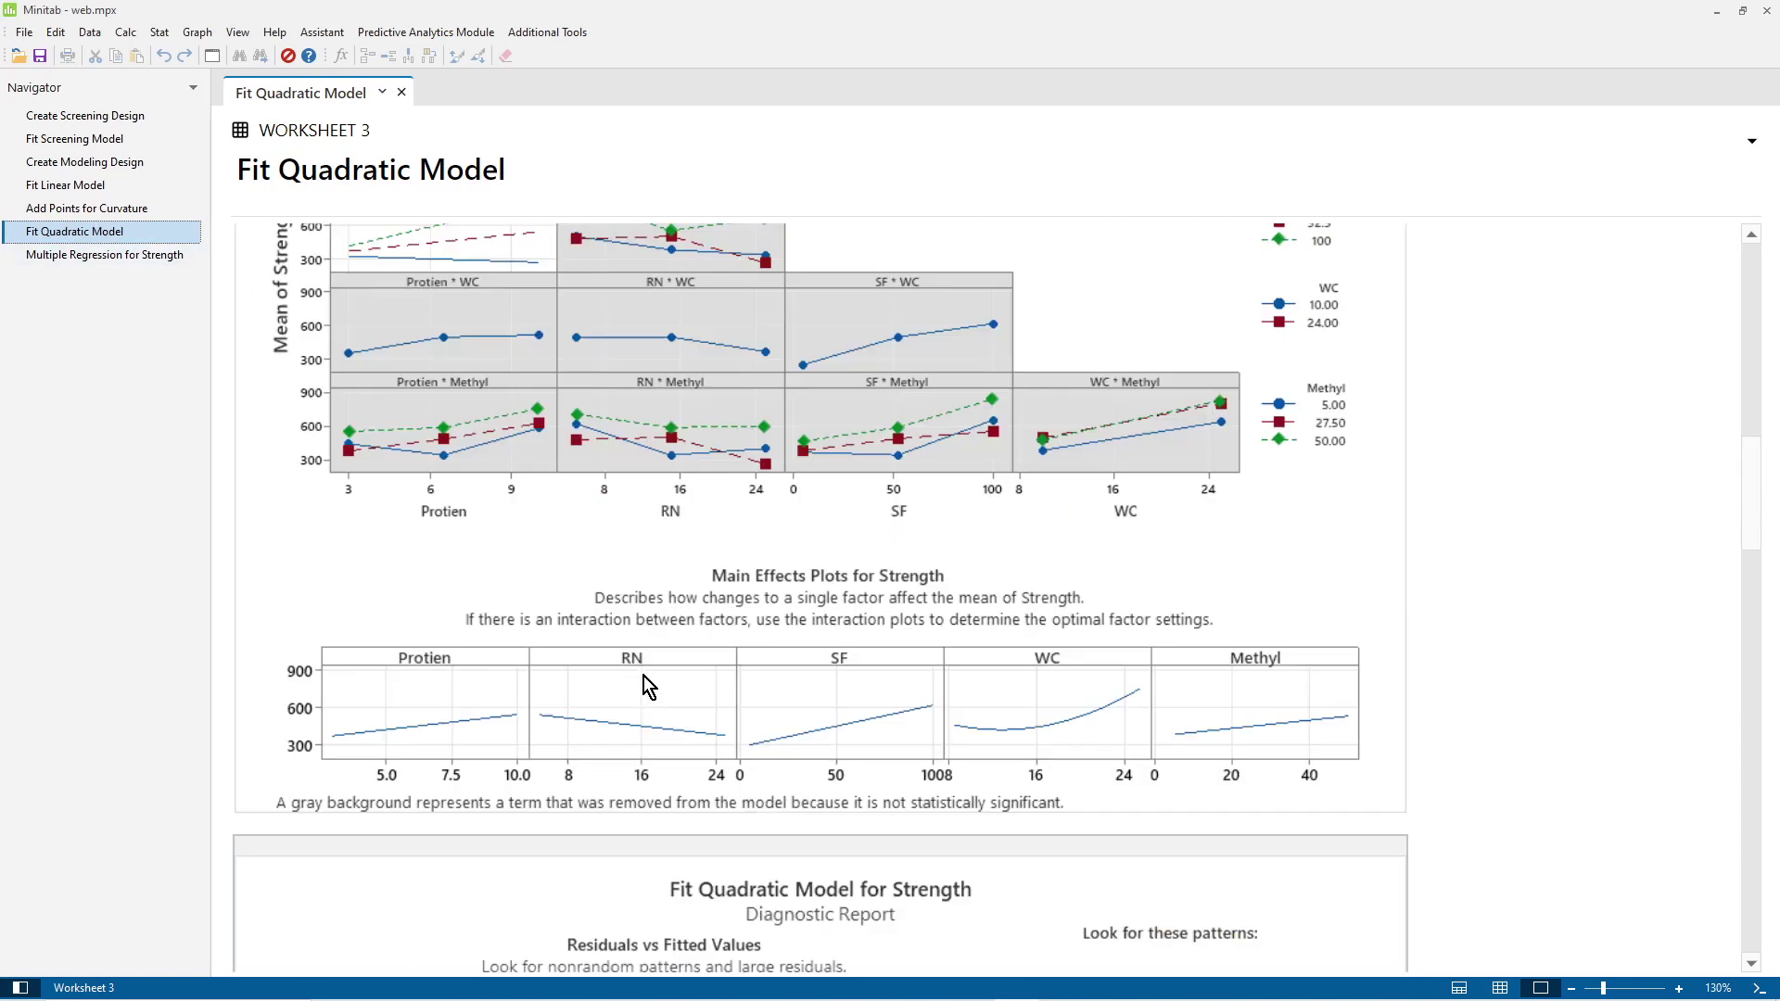
{"action": "scroll", "coordinate": [643, 676], "scroll_direction": "down", "scroll_amount": 3}
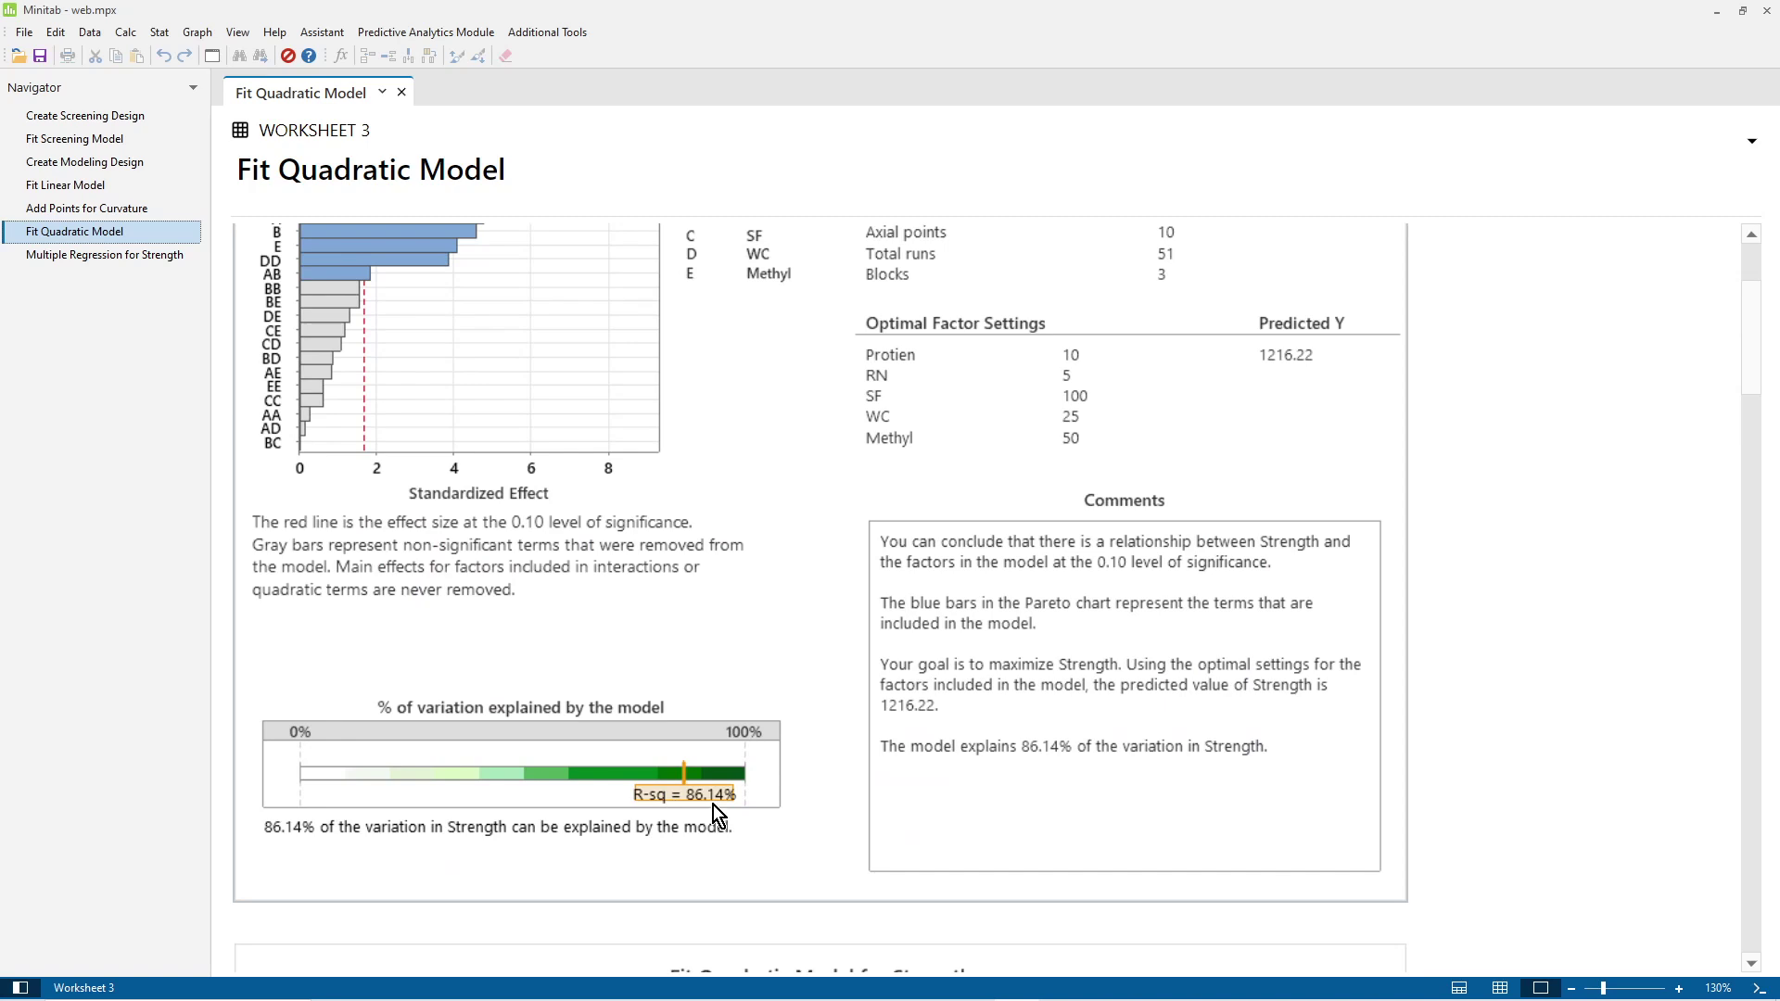
{"action": "mouse_move", "coordinate": [721, 806]}
{"action": "scroll", "coordinate": [769, 605], "scroll_direction": "up", "scroll_amount": 5}
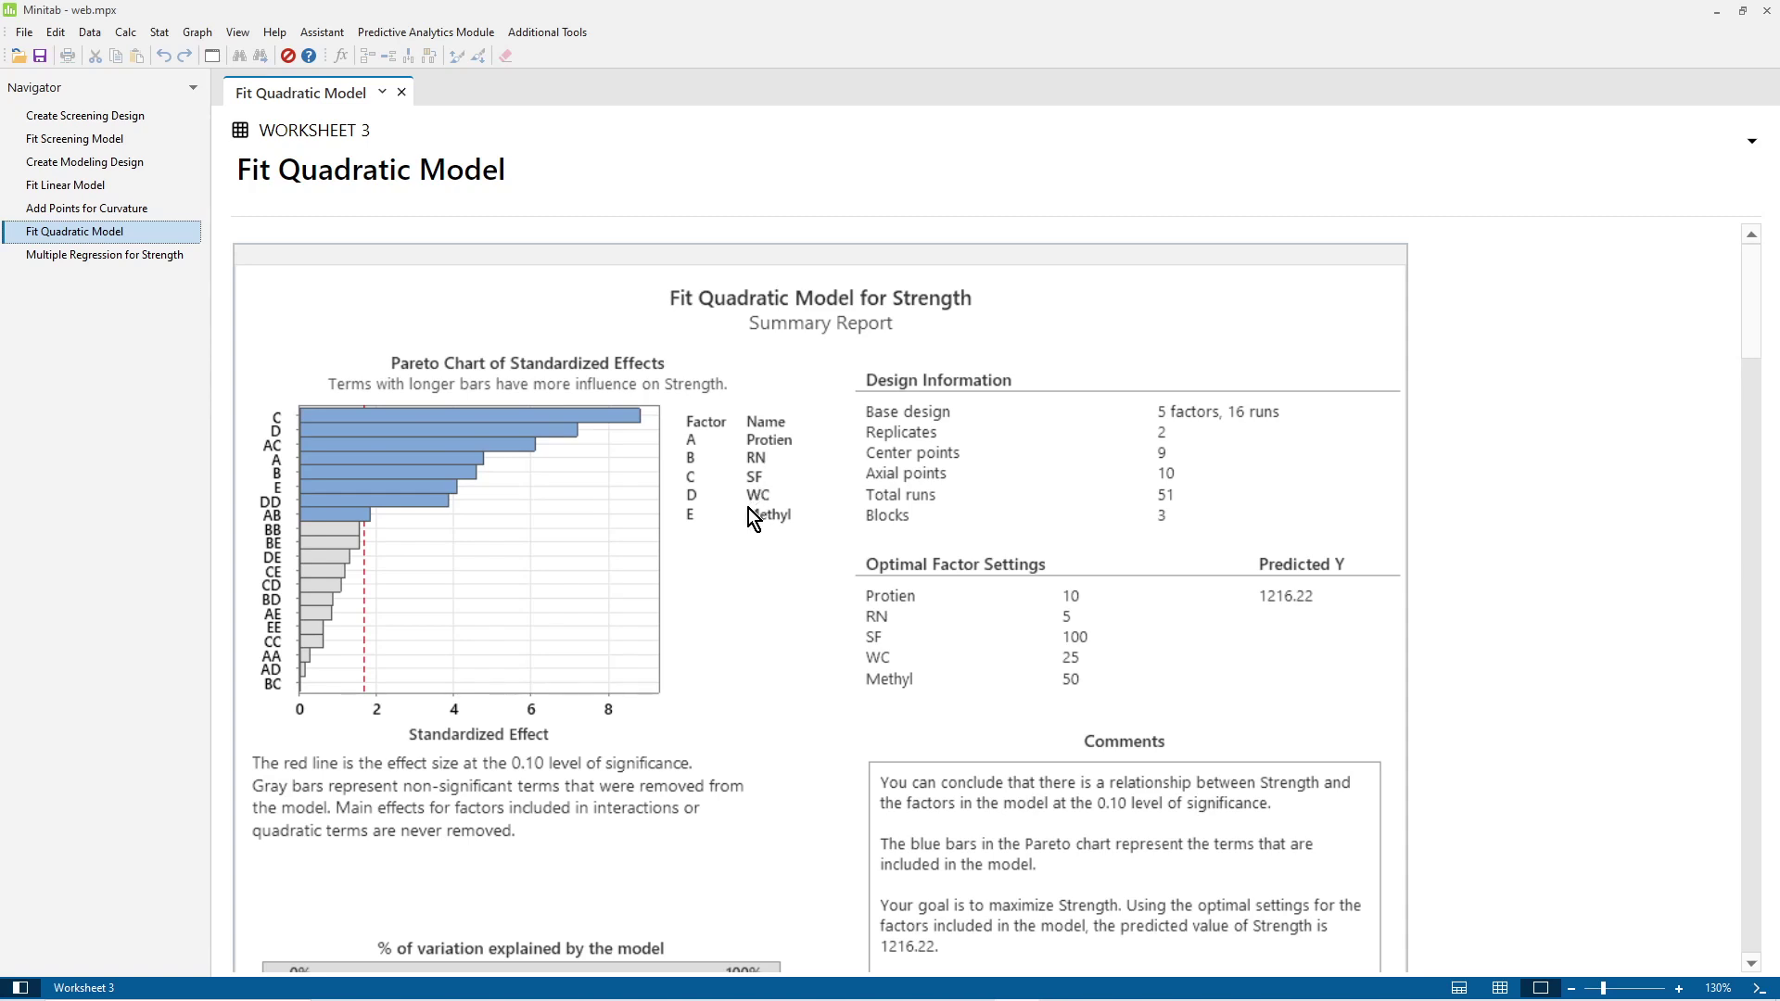
{"action": "left_click", "coordinate": [129, 253]}
{"action": "mouse_move", "coordinate": [653, 383]}
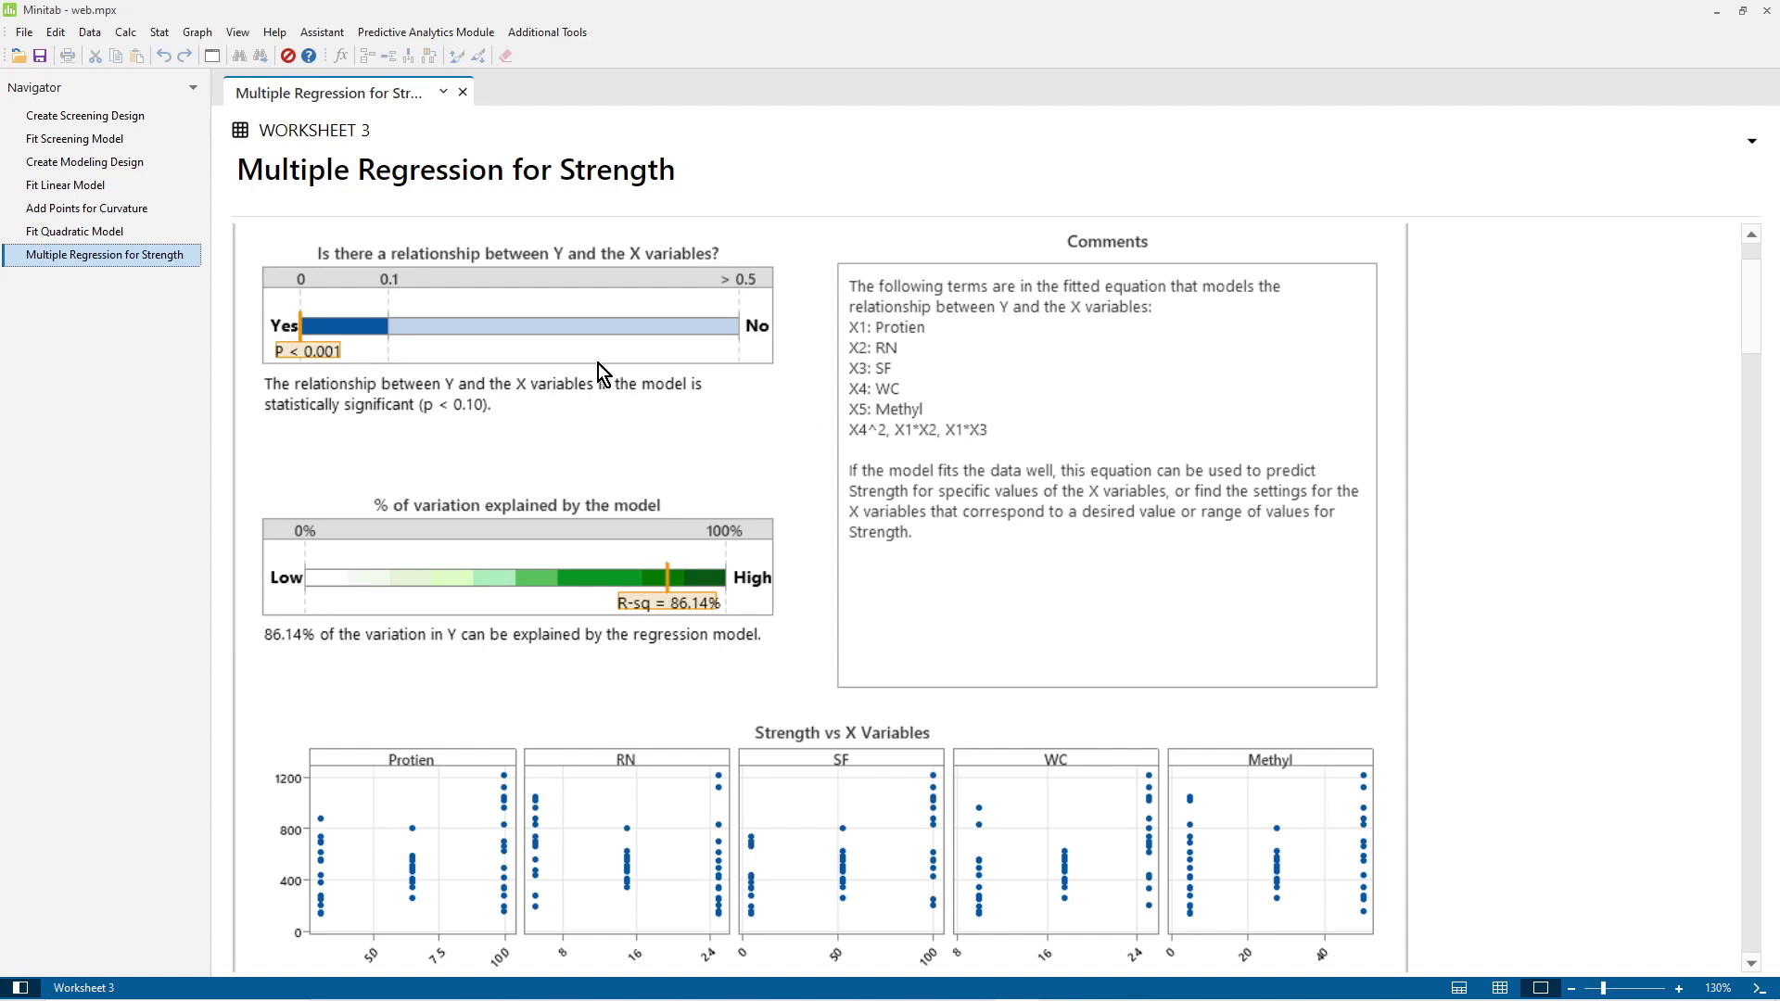
Step: Compare the large residuals in the Residuals vs Fitted Values plots of the quadratic model and multiple regression reports
{"action": "left_click", "coordinate": [87, 231]}
{"action": "scroll", "coordinate": [964, 575], "scroll_direction": "down", "scroll_amount": 20}
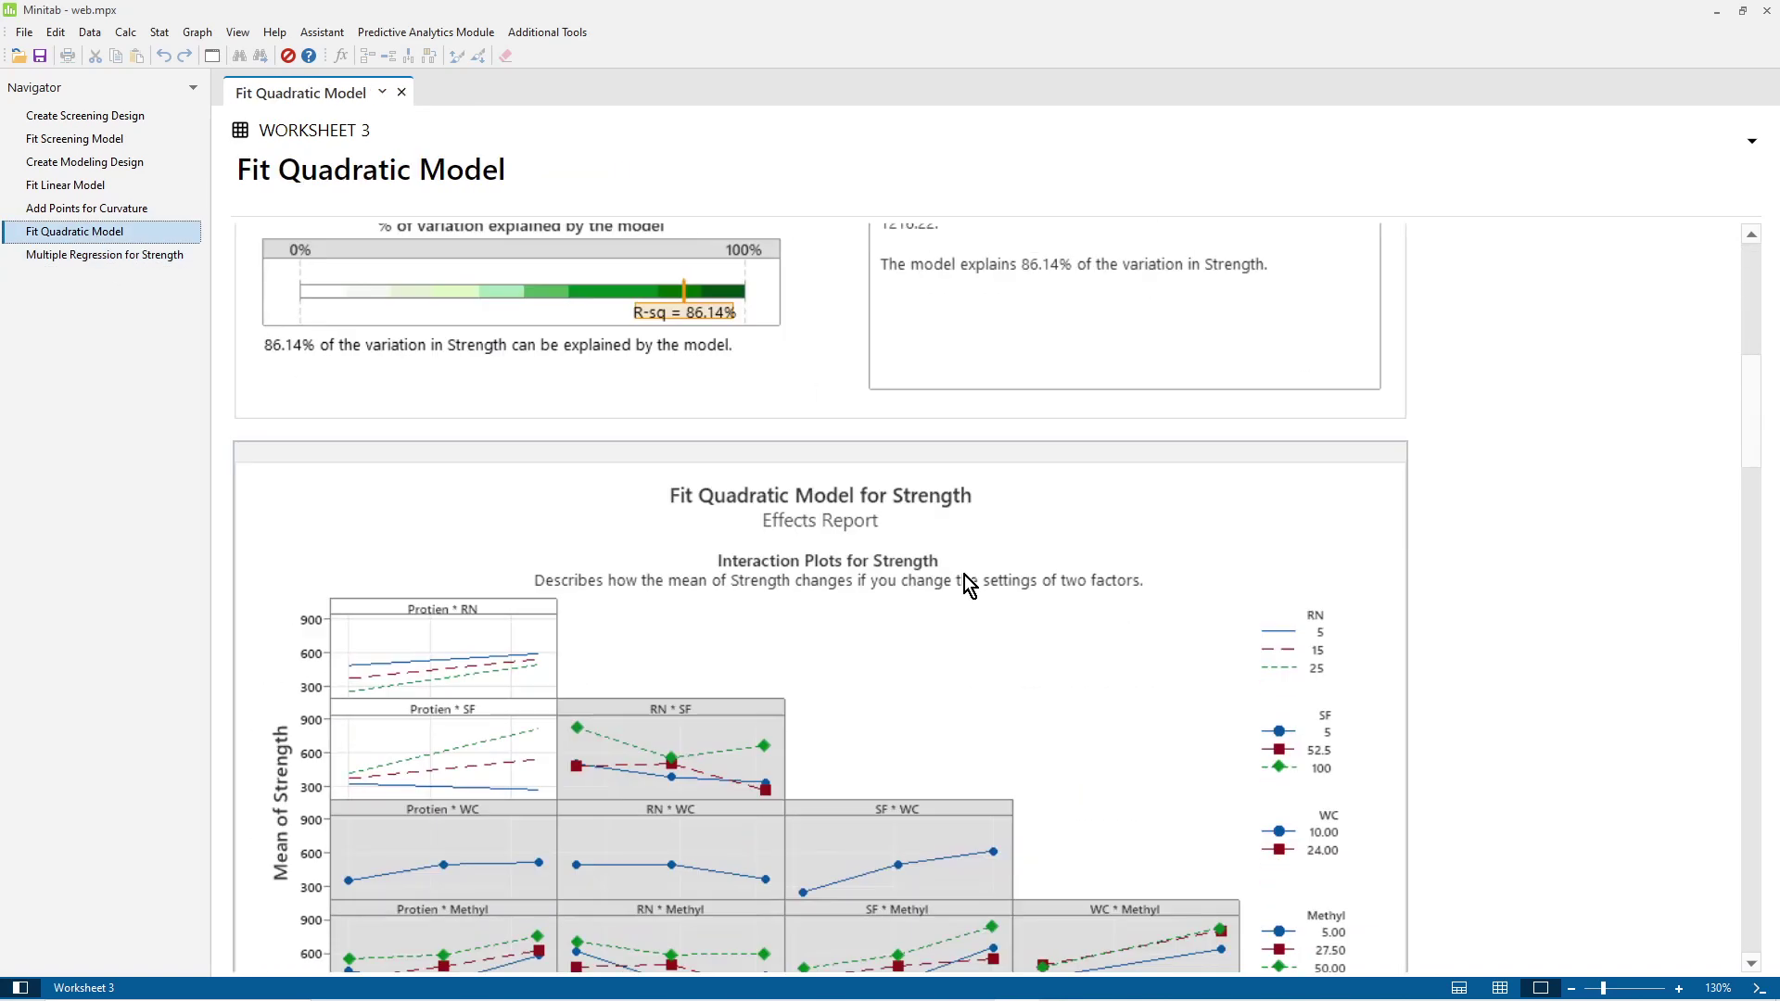
{"action": "scroll", "coordinate": [981, 562], "scroll_direction": "up", "scroll_amount": 5}
{"action": "scroll", "coordinate": [1001, 552], "scroll_direction": "up", "scroll_amount": 1}
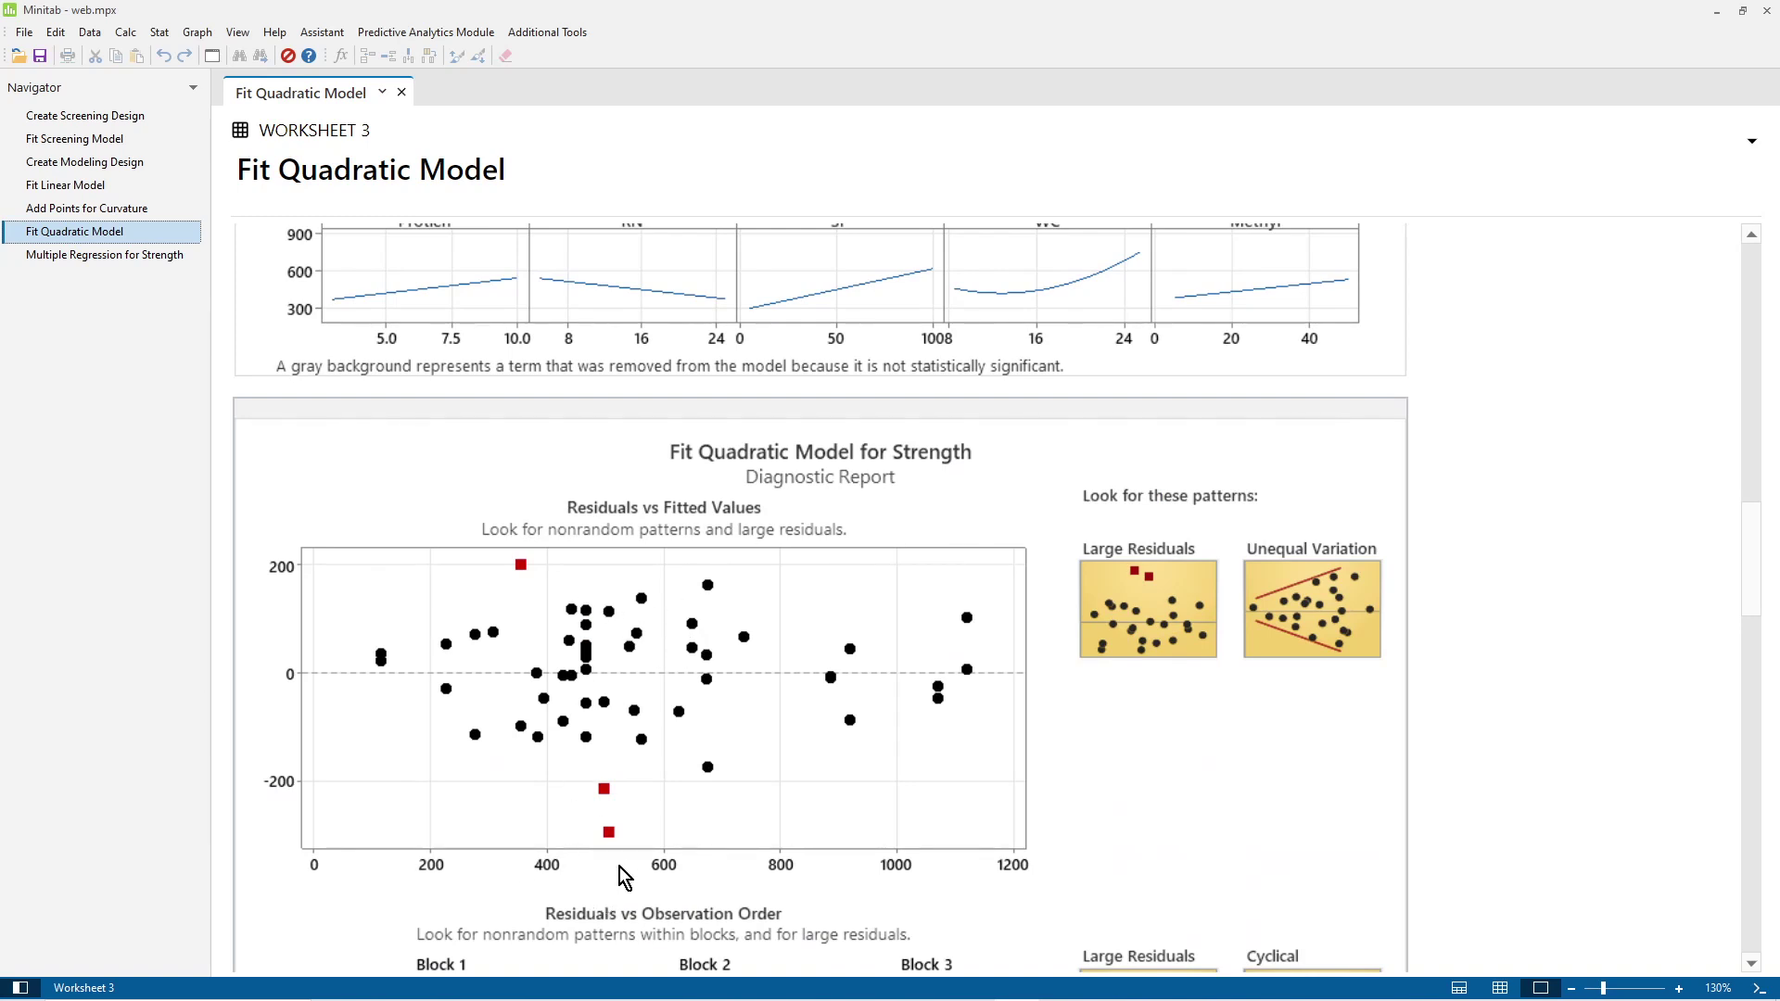
{"action": "mouse_move", "coordinate": [610, 838]}
{"action": "left_click", "coordinate": [124, 264]}
{"action": "scroll", "coordinate": [700, 597], "scroll_direction": "down", "scroll_amount": 15}
{"action": "scroll", "coordinate": [708, 608], "scroll_direction": "up", "scroll_amount": 5}
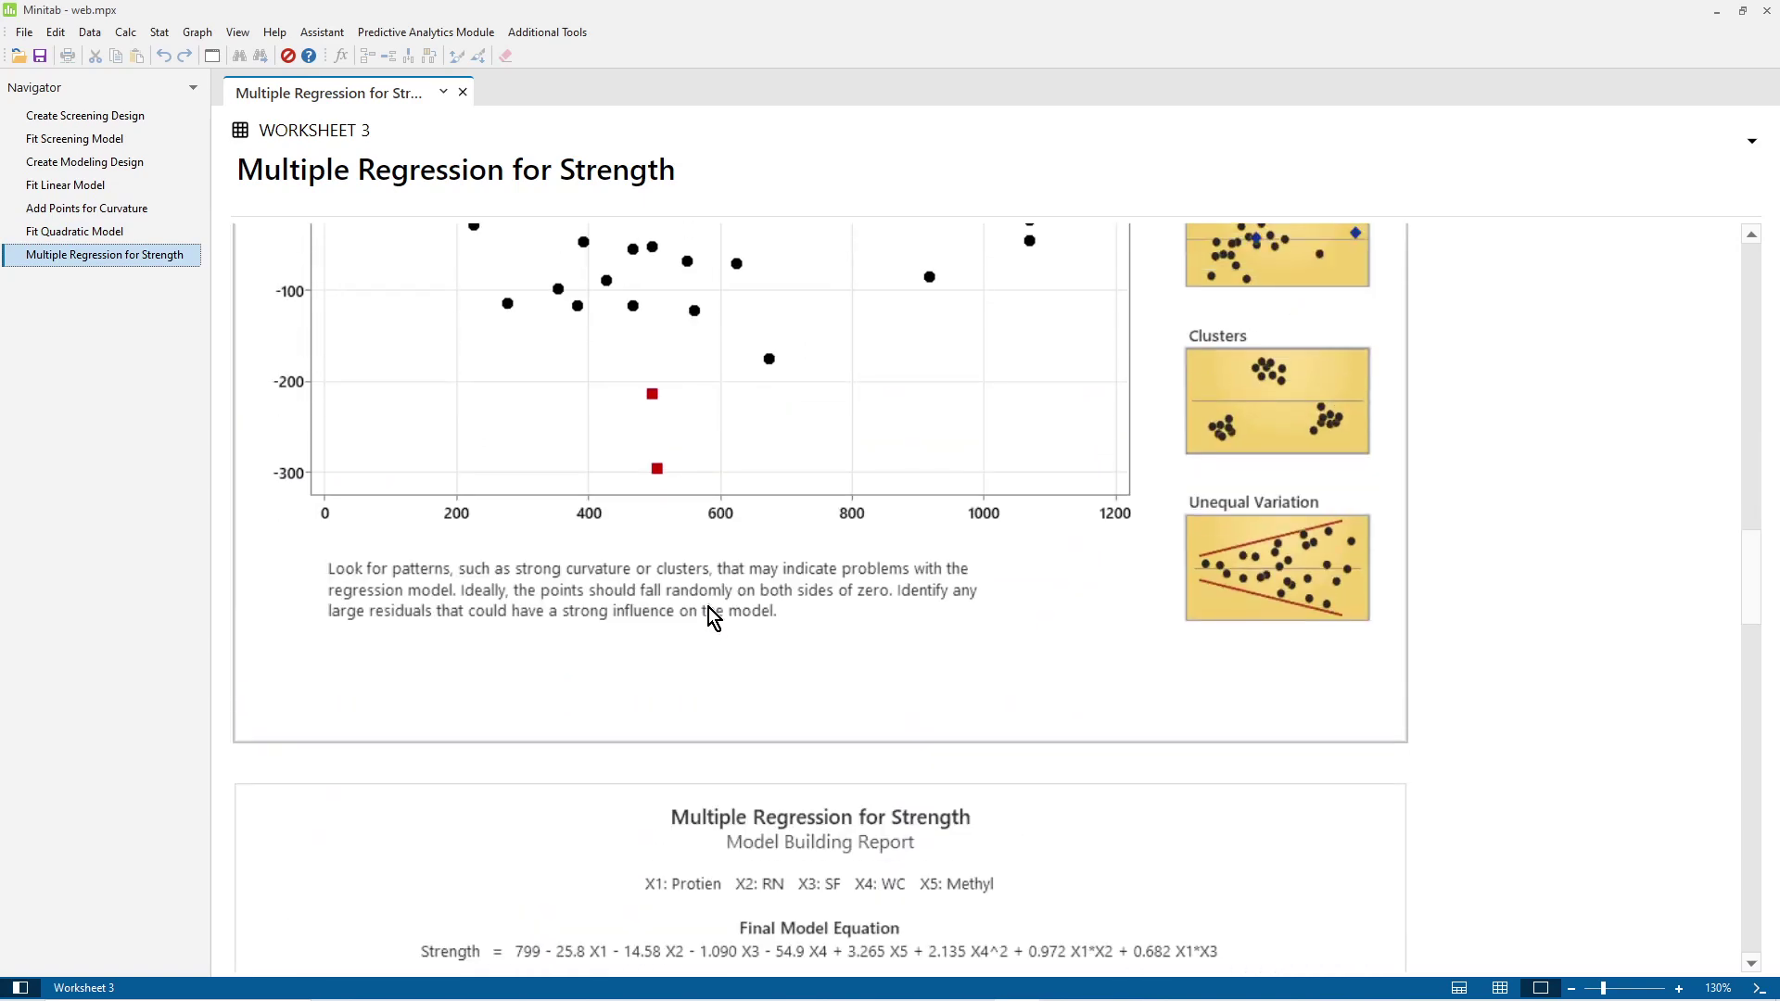
{"action": "scroll", "coordinate": [709, 608], "scroll_direction": "down", "scroll_amount": 1}
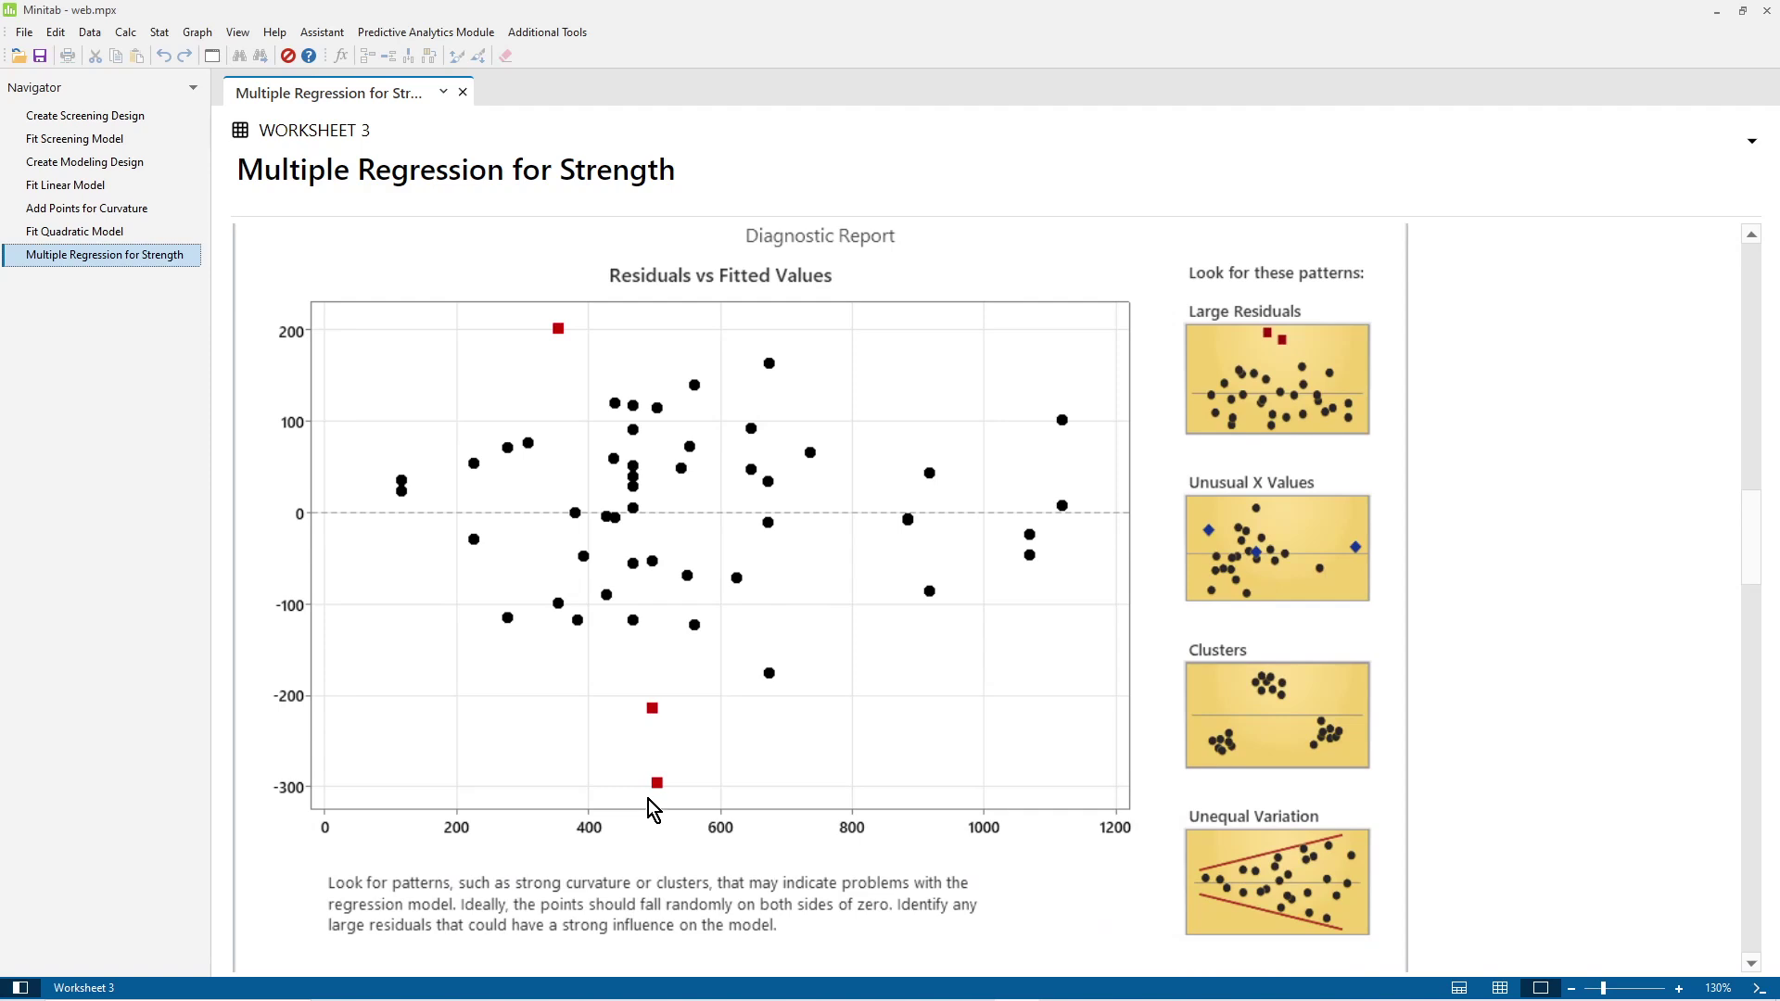
{"action": "mouse_move", "coordinate": [657, 784]}
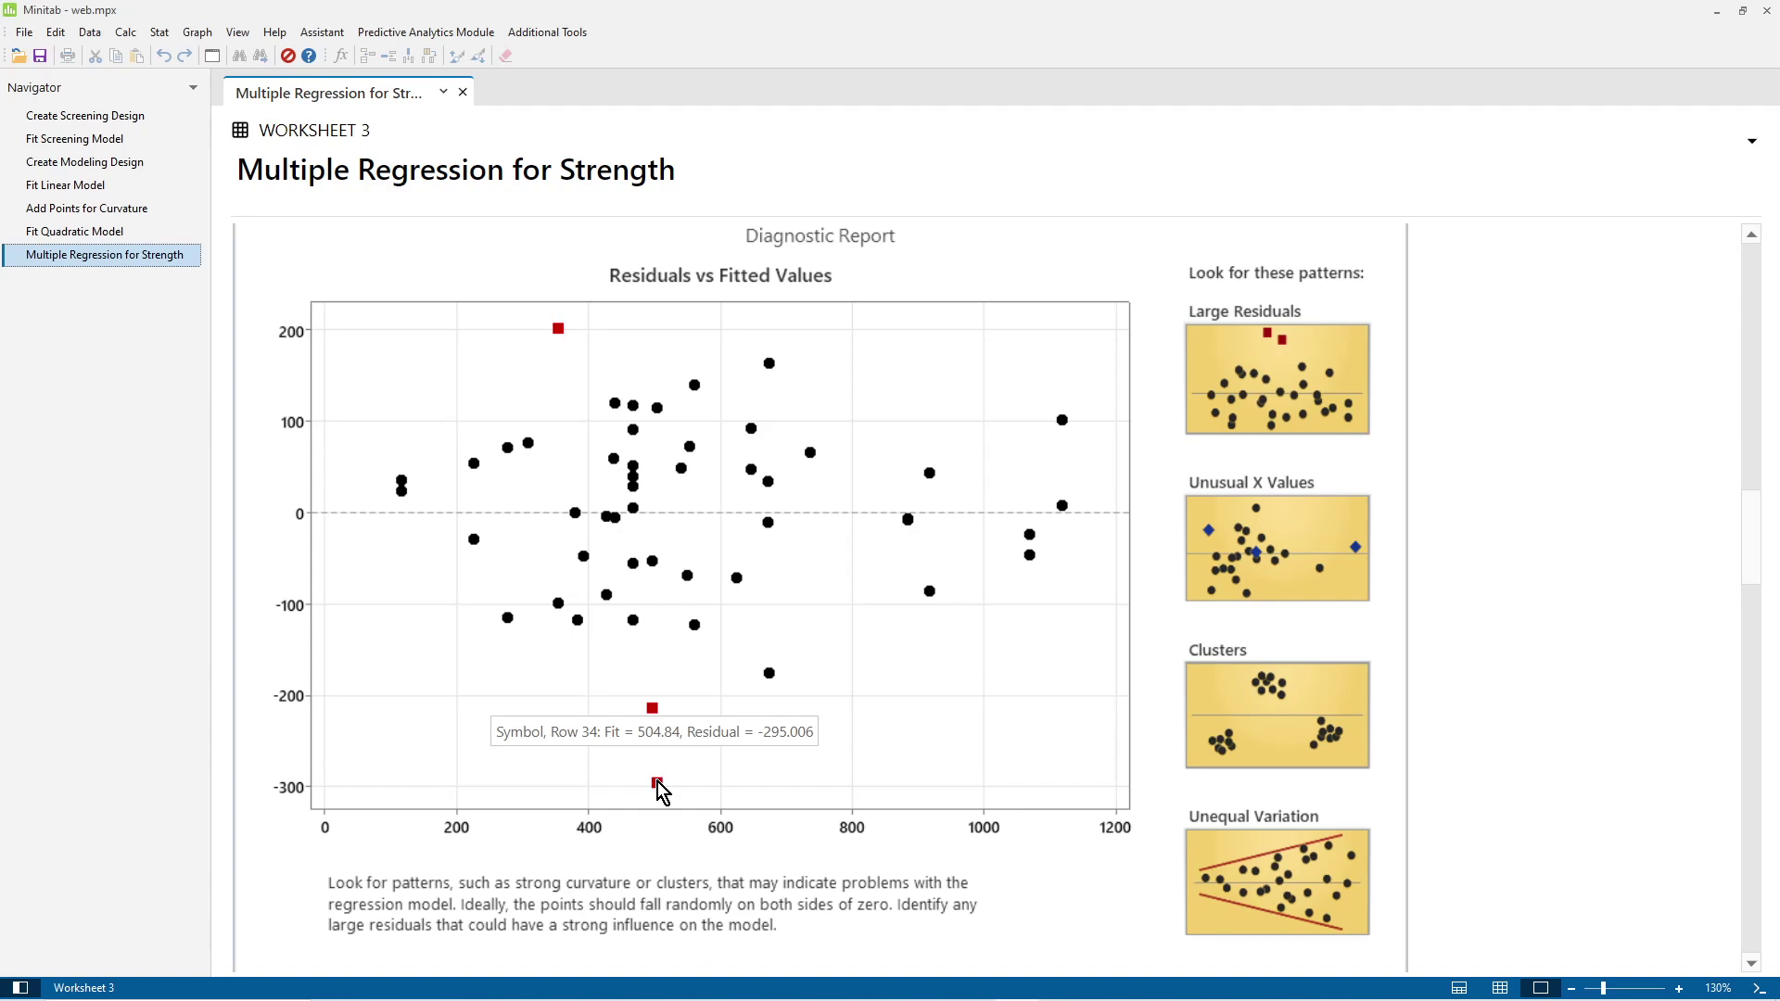
Step: Review the final model equation and model building sequence in the multiple regression's Model Building Report
{"action": "scroll", "coordinate": [987, 401], "scroll_direction": "down", "scroll_amount": 5}
{"action": "scroll", "coordinate": [984, 408], "scroll_direction": "down", "scroll_amount": 2}
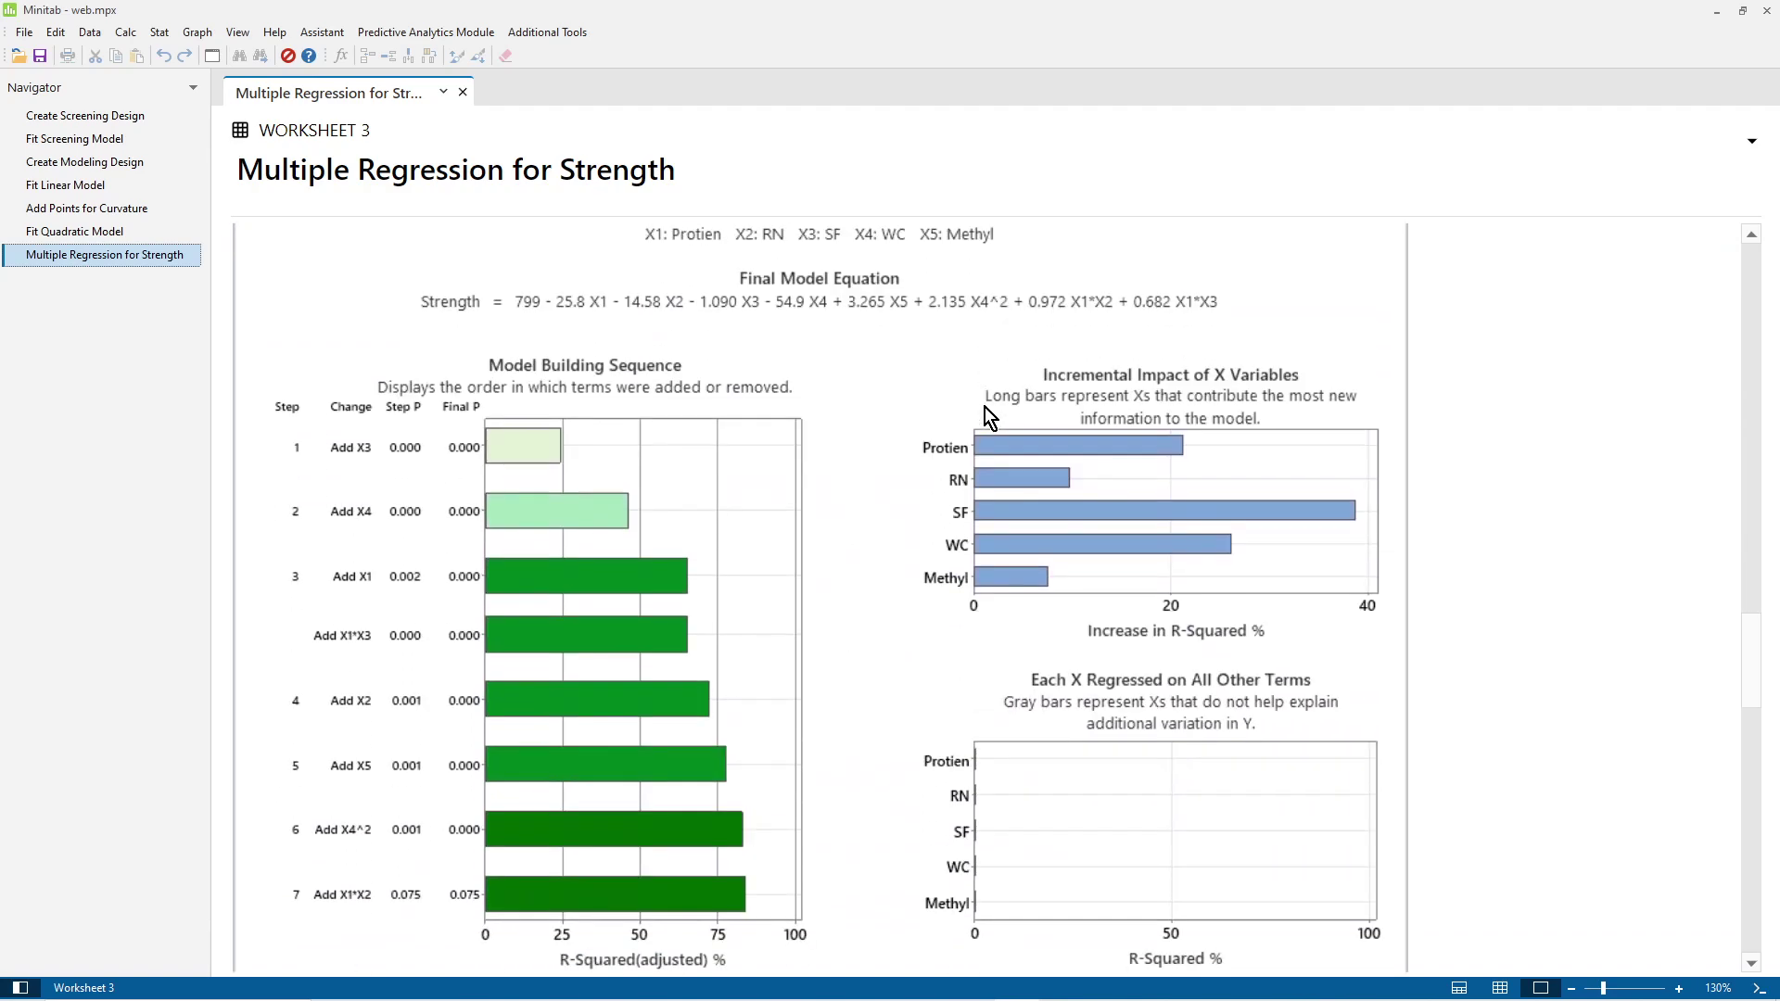
{"action": "scroll", "coordinate": [870, 401], "scroll_direction": "up", "scroll_amount": 2}
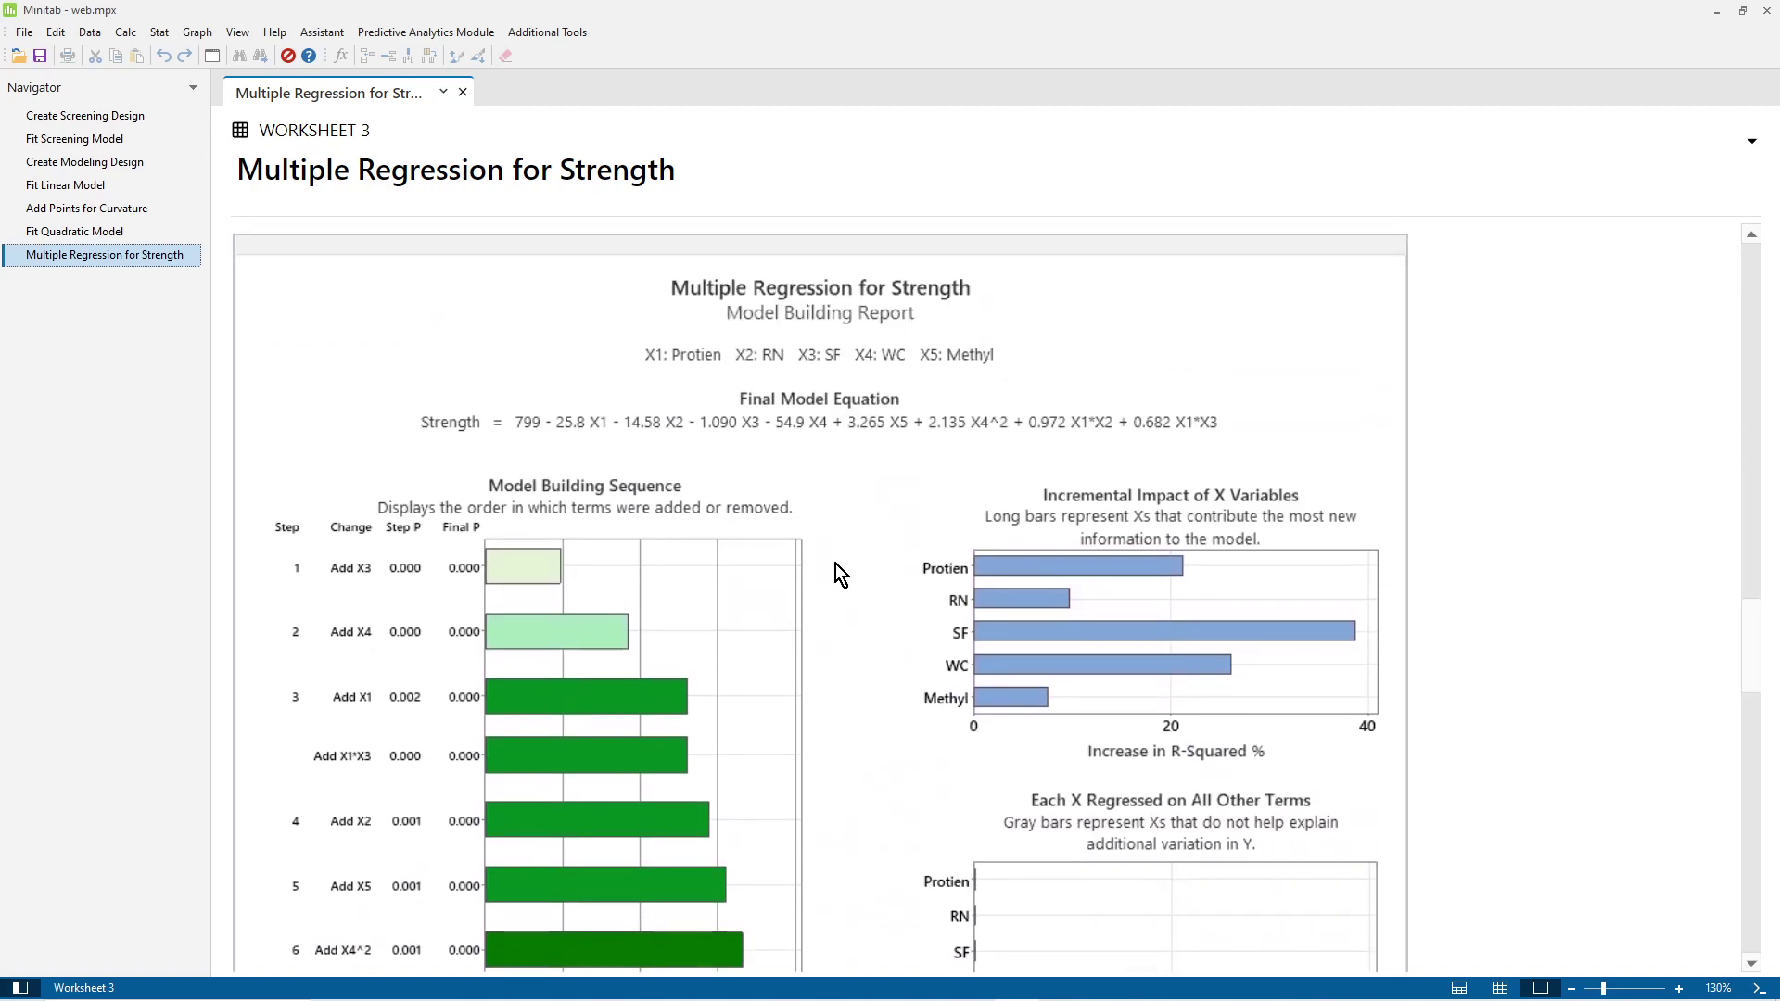